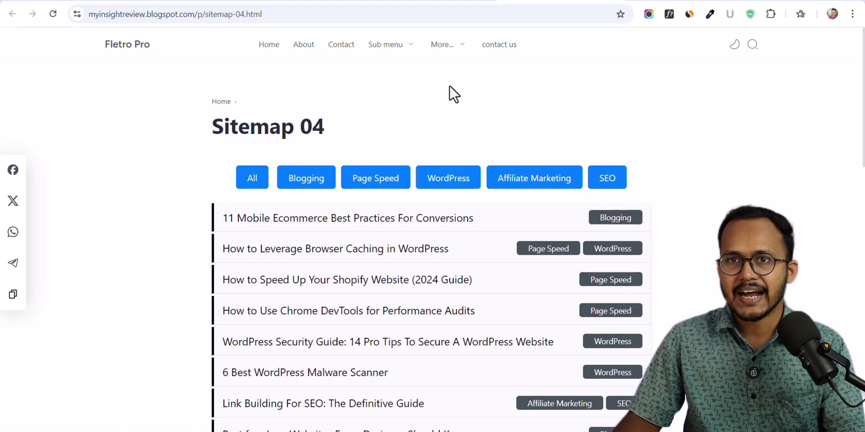
Step: Leave the Blogger Sitemap 04 demo for the WordPress Installed Plugins page
click(189, 1)
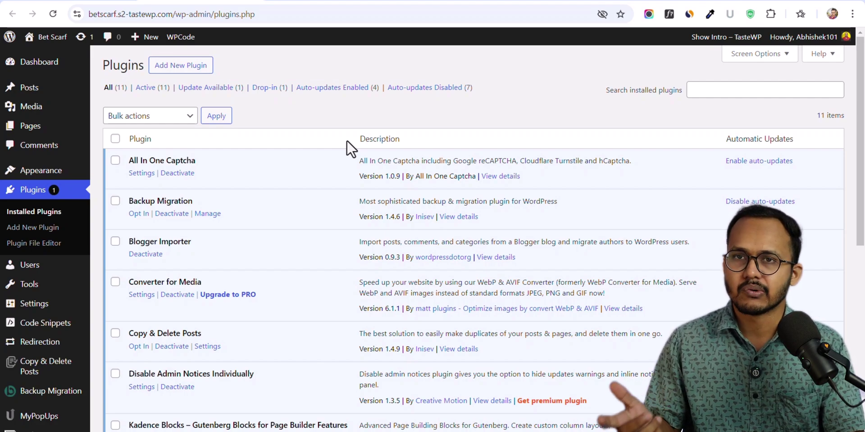
Step: Search new plugins for 'wp code' and confirm WPCode is already installed
scroll(347, 139, down, 8)
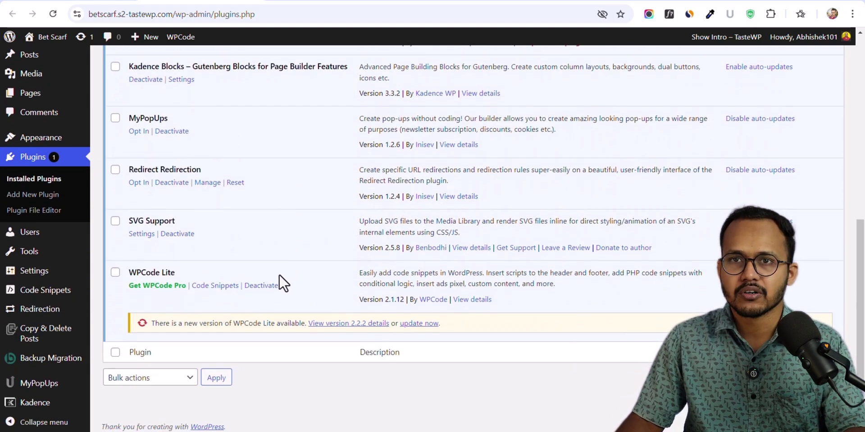
scroll(279, 275, up, 8)
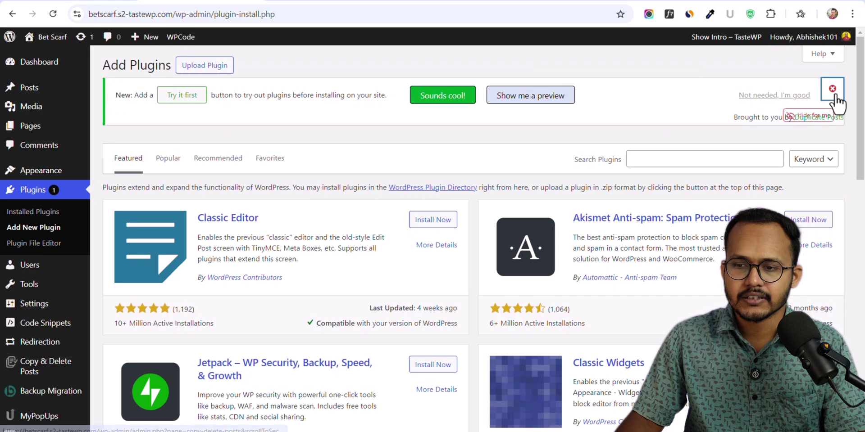
click(830, 87)
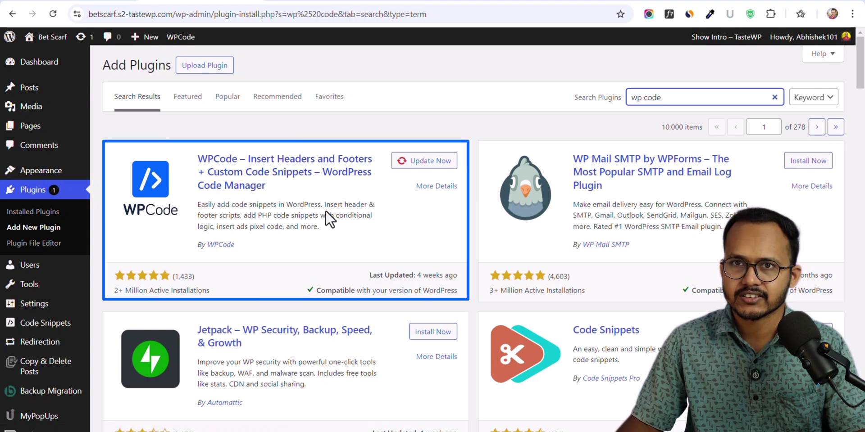
scroll(13, 379, down, 4)
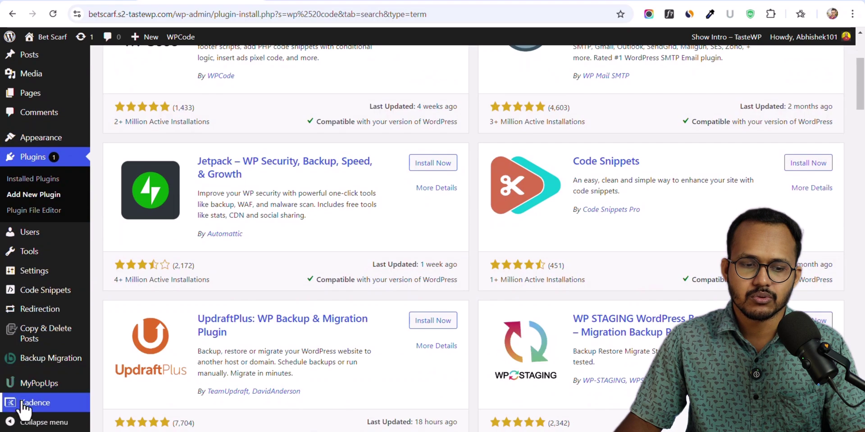
mouse_move(58, 298)
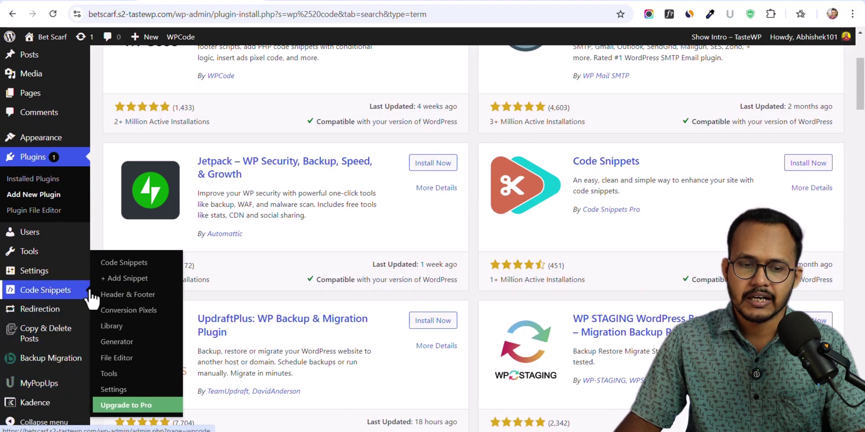
Step: Start a blank WPCode custom snippet with code type Universal Snippet
click(121, 280)
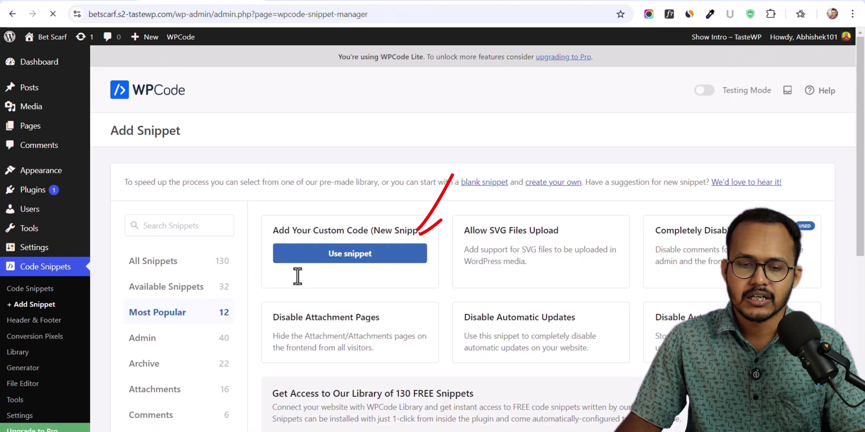
click(350, 254)
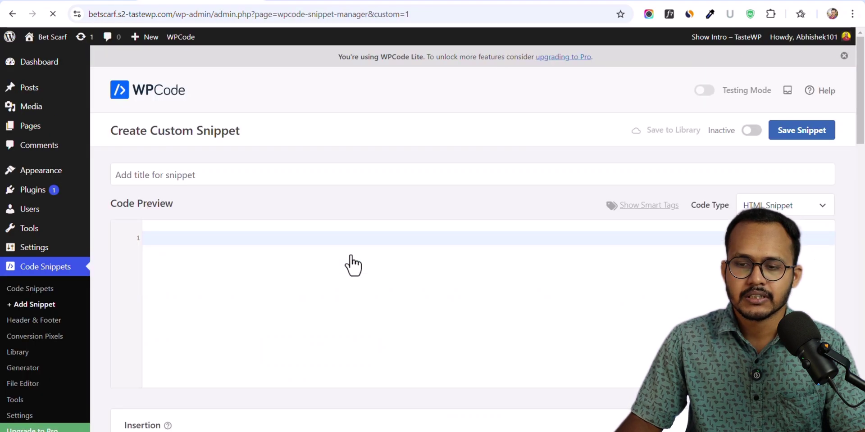
click(814, 207)
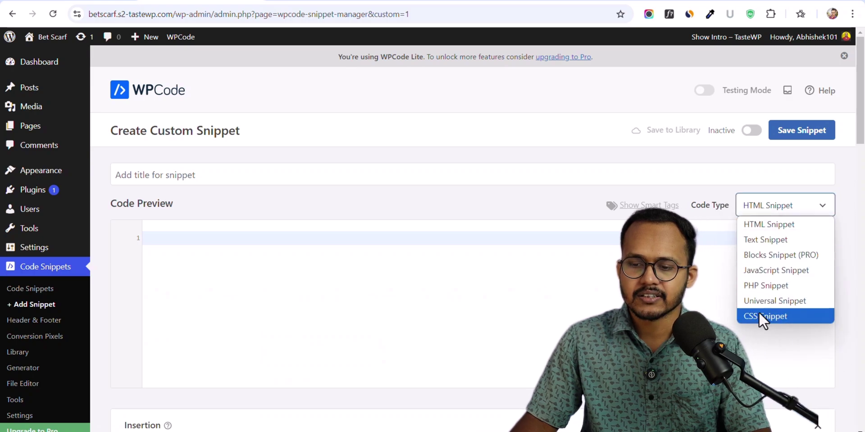
click(770, 297)
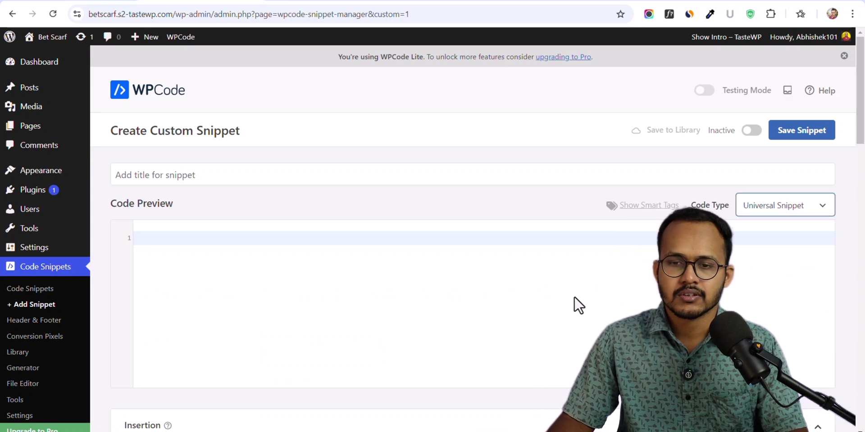
Step: Copy the Pill shape Filter code block from the Notion notes
click(360, 2)
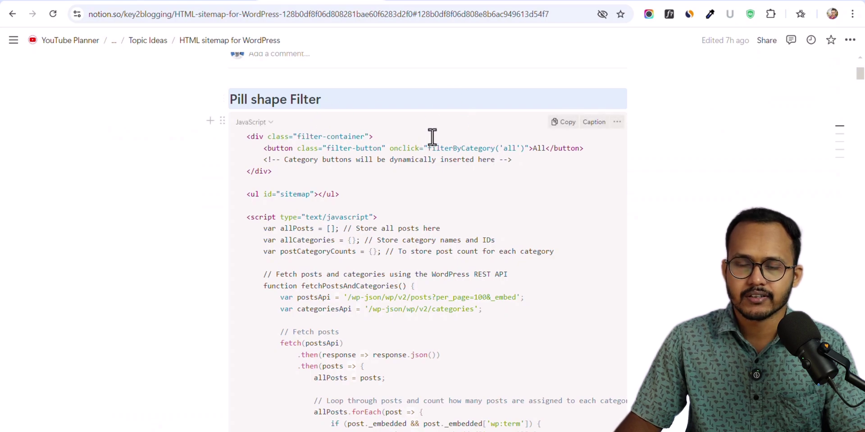
mouse_move(848, 135)
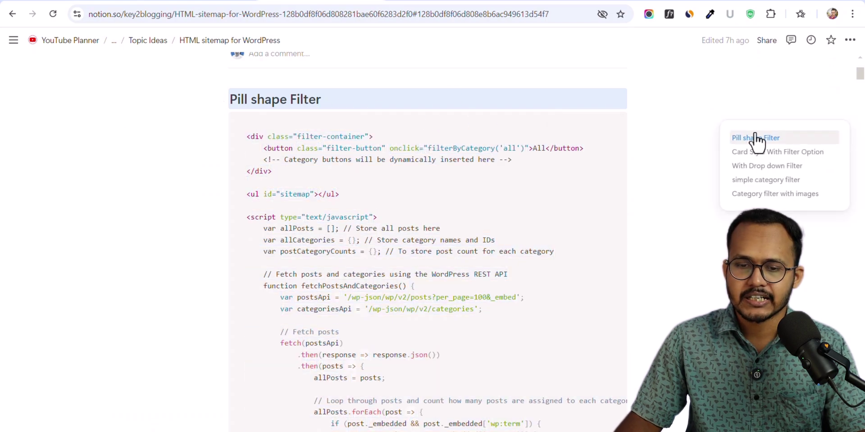
click(563, 122)
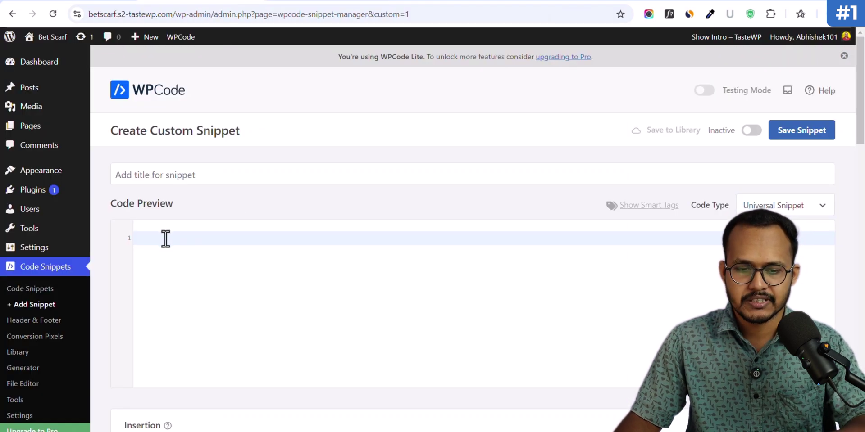
Step: Paste the code into a snippet titled 'Sitemap', activate it and set Shortcode insertion
key(ctrl+v)
click(186, 175)
text(Sitemap)
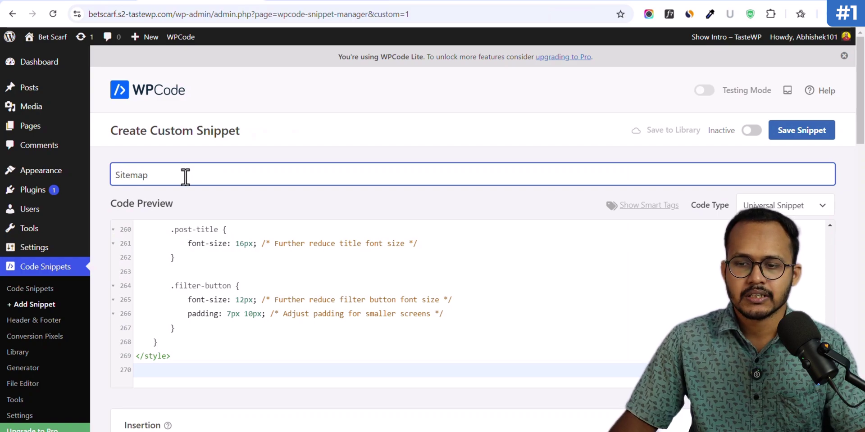
click(758, 128)
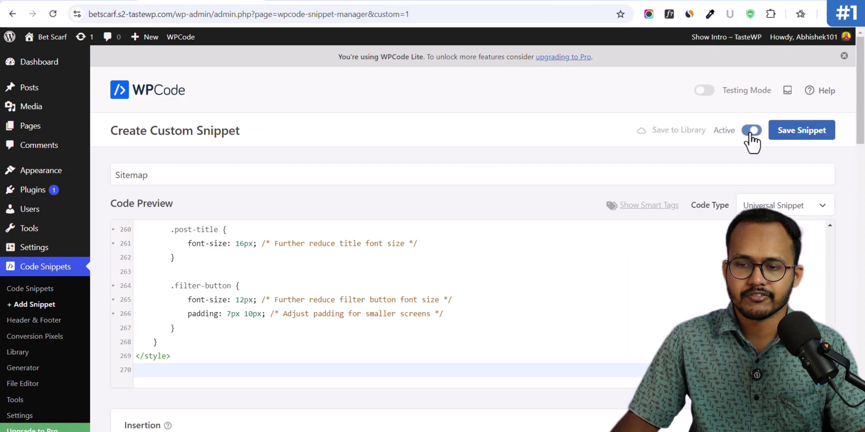
scroll(579, 208, down, 4)
click(456, 342)
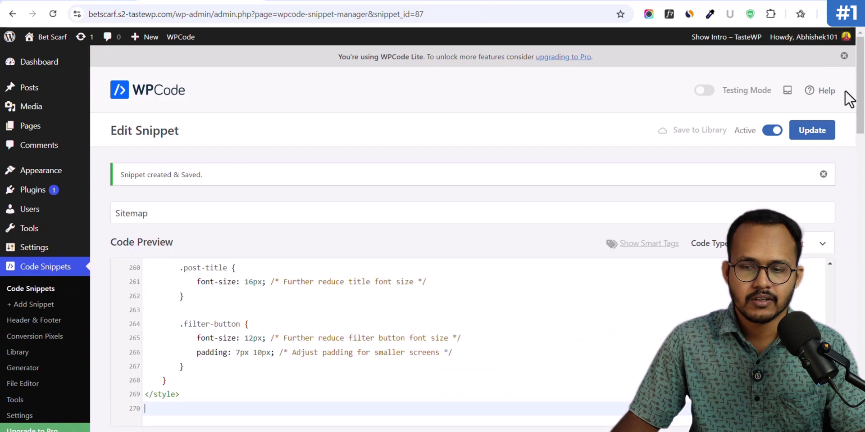
scroll(709, 244, down, 15)
scroll(709, 244, up, 6)
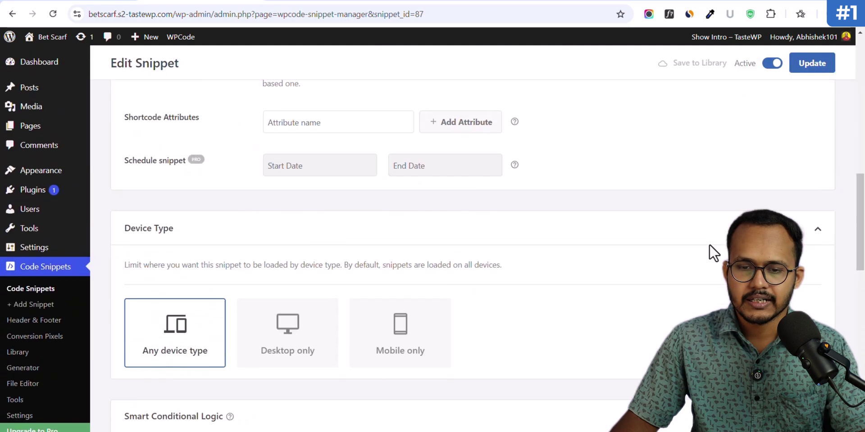
scroll(532, 234, up, 3)
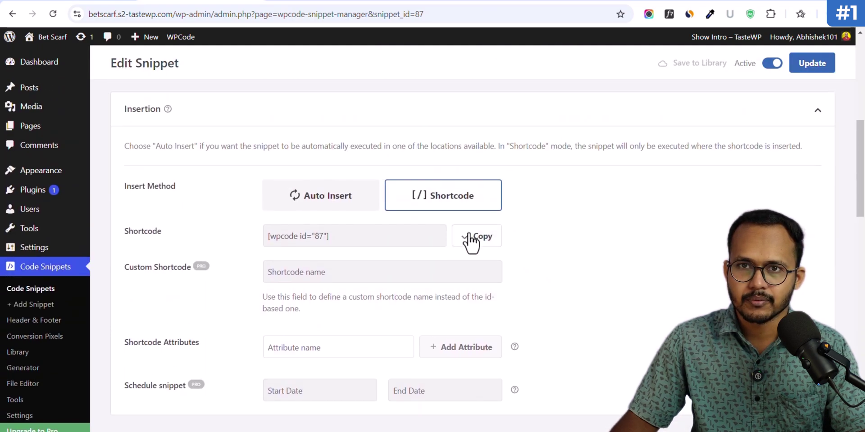
mouse_move(26, 133)
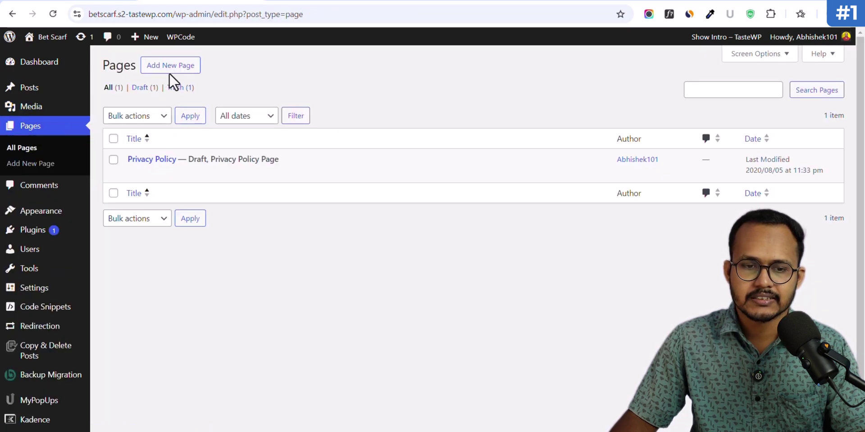
Step: Publish a new page titled 'HTML Sitemap' containing the pasted snippet shortcode
click(169, 72)
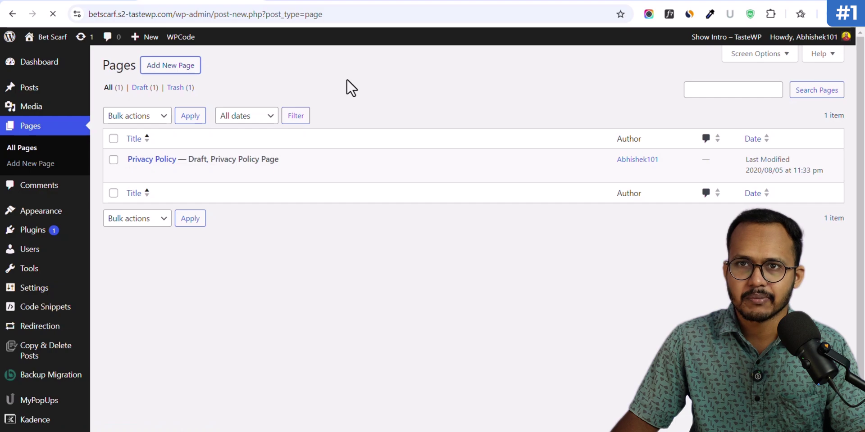
text(Sit)
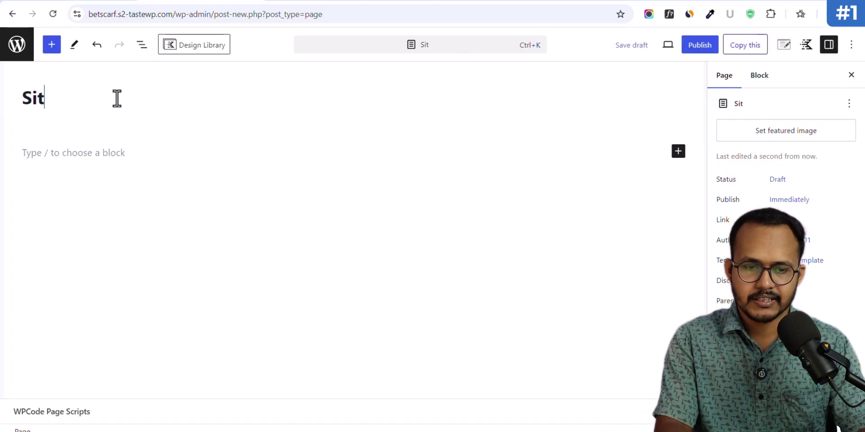
text(emap)
key(Left)
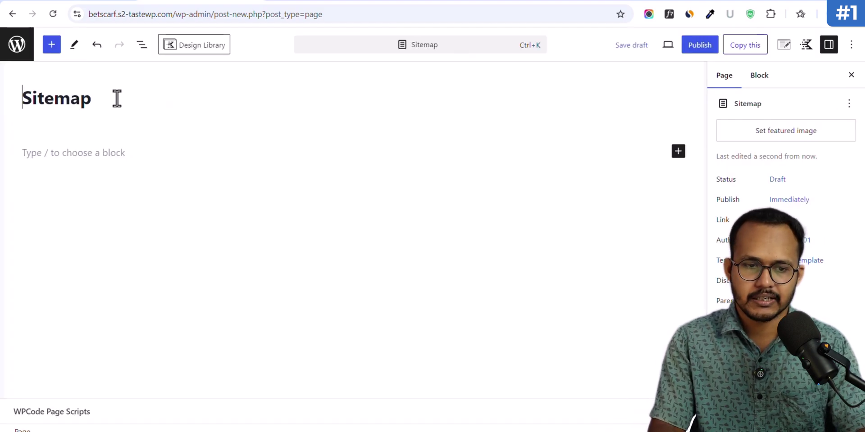
text(HTML)
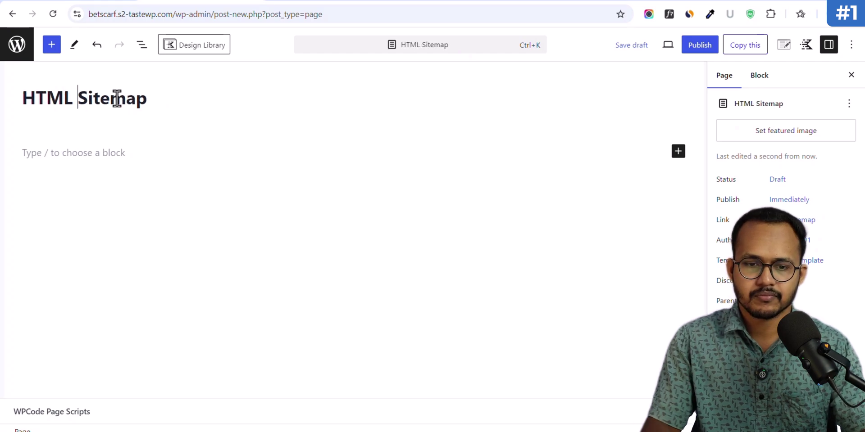
click(37, 156)
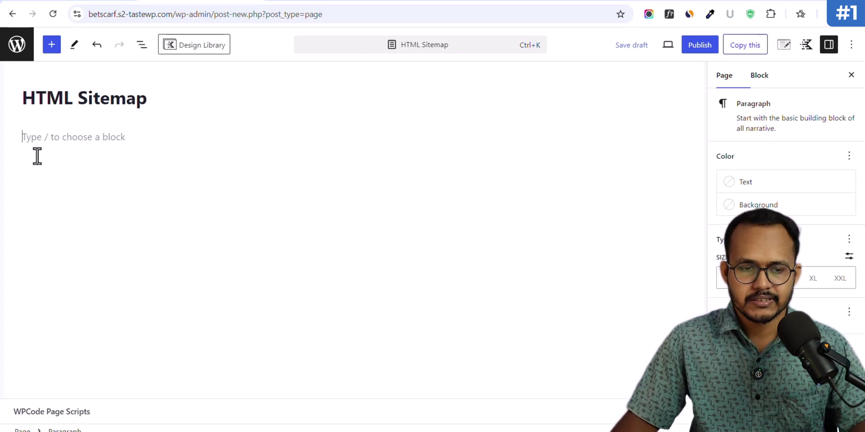
key(ctrl+v)
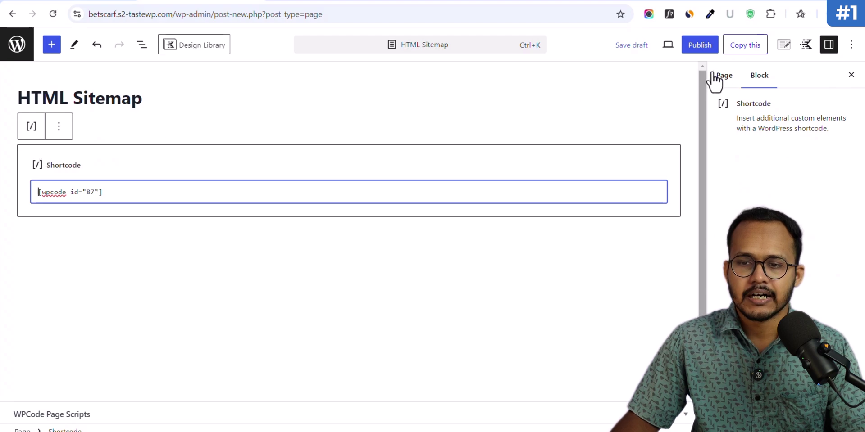
click(706, 51)
click(741, 48)
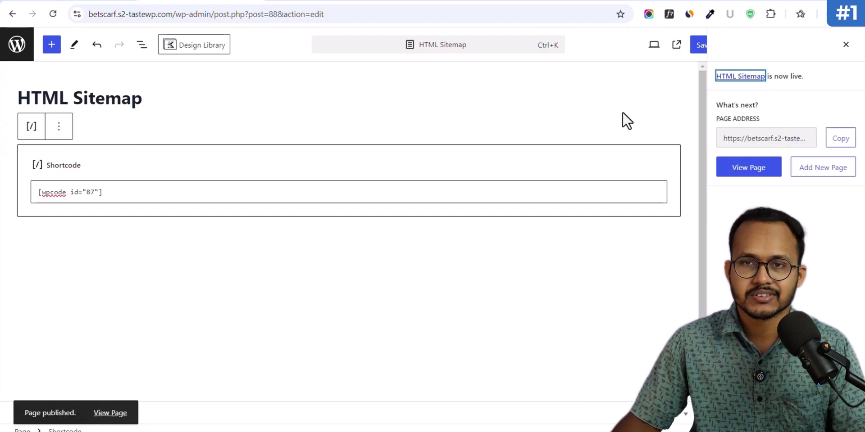
Step: View the live HTML Sitemap page in a new browser tab
right_click(741, 167)
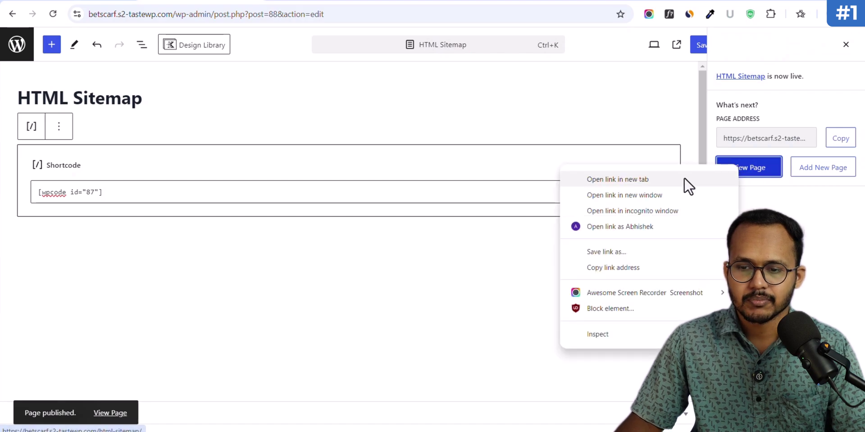
click(680, 179)
key(ctrl+Tab)
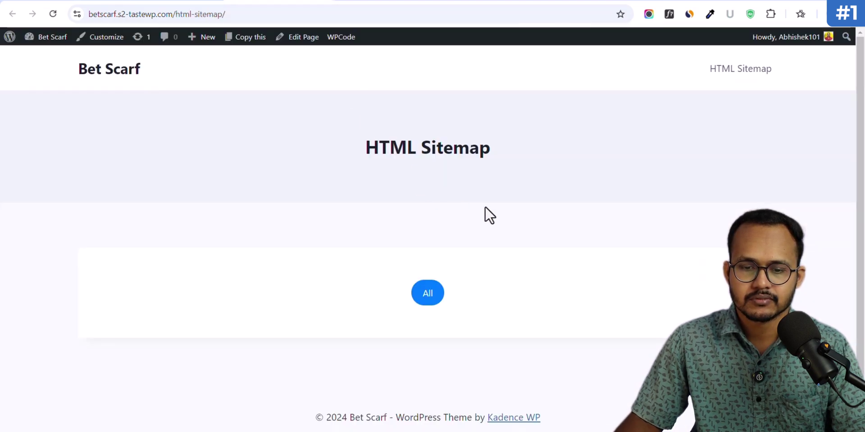
Step: Test the All, Affiliate Marketing, Blogging, Page Speed, SEO and WordPress filters on the live sitemap
scroll(489, 207, down, 10)
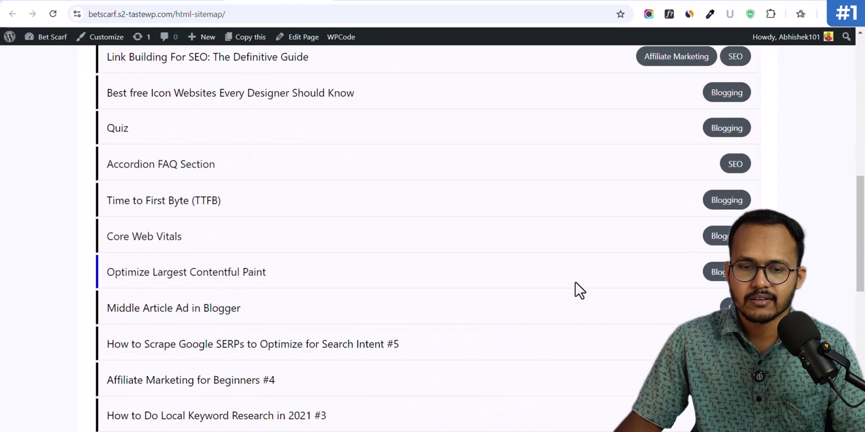
scroll(574, 284, down, 10)
scroll(573, 286, up, 15)
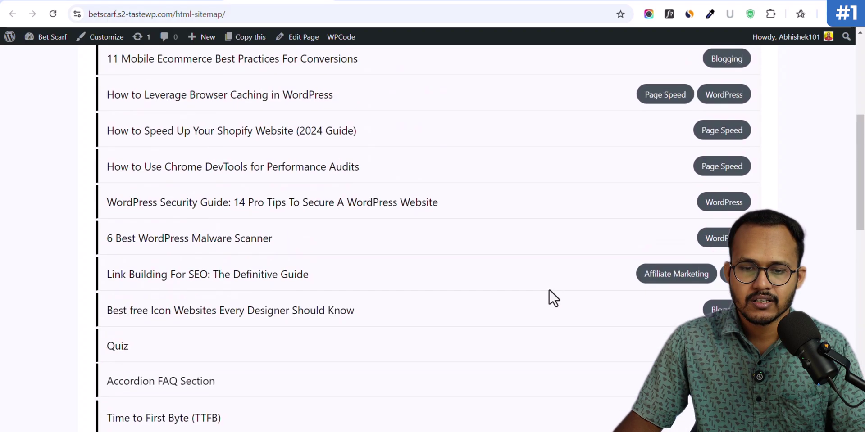
scroll(549, 298, up, 5)
click(320, 215)
click(407, 216)
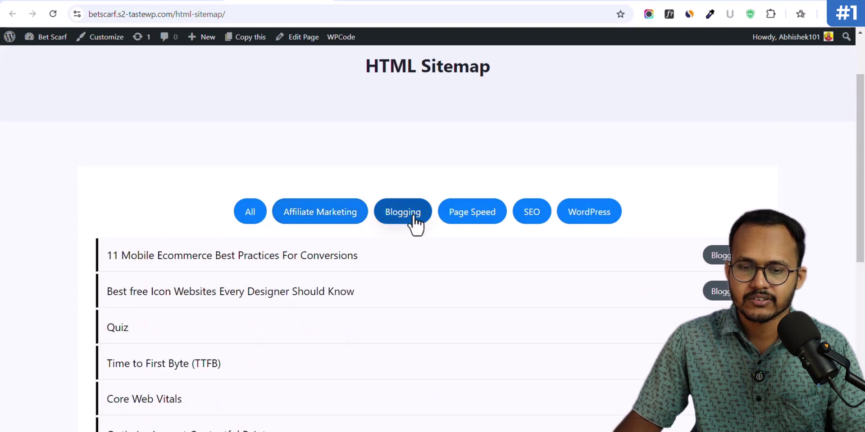
click(460, 217)
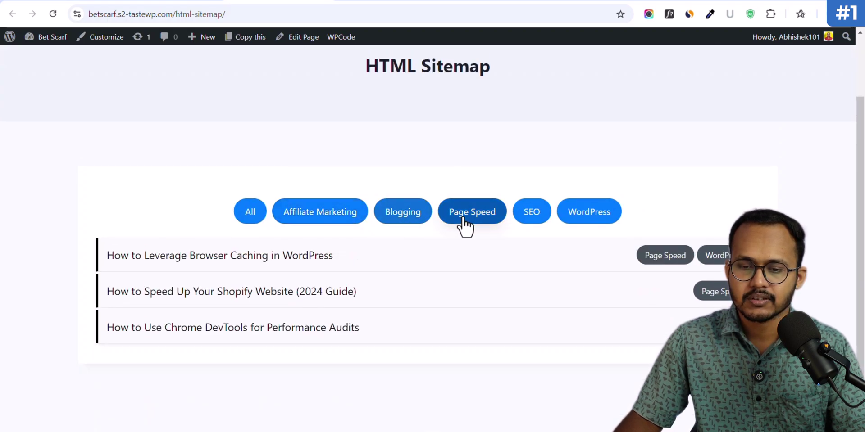
click(531, 221)
click(588, 218)
click(256, 218)
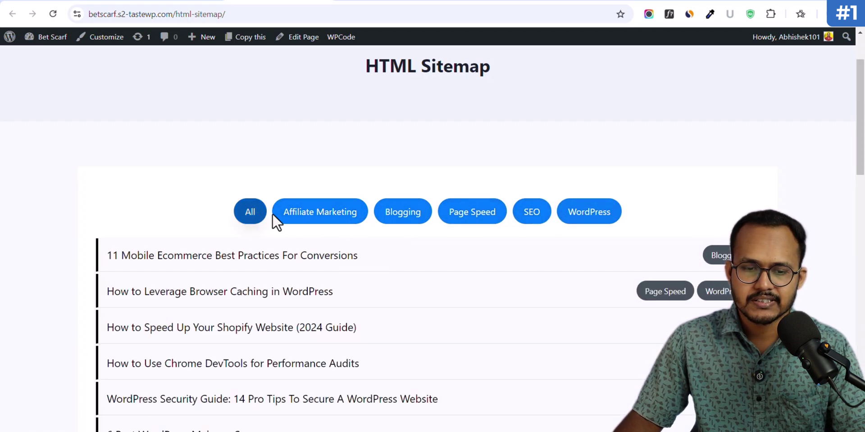
click(297, 219)
click(416, 221)
click(462, 220)
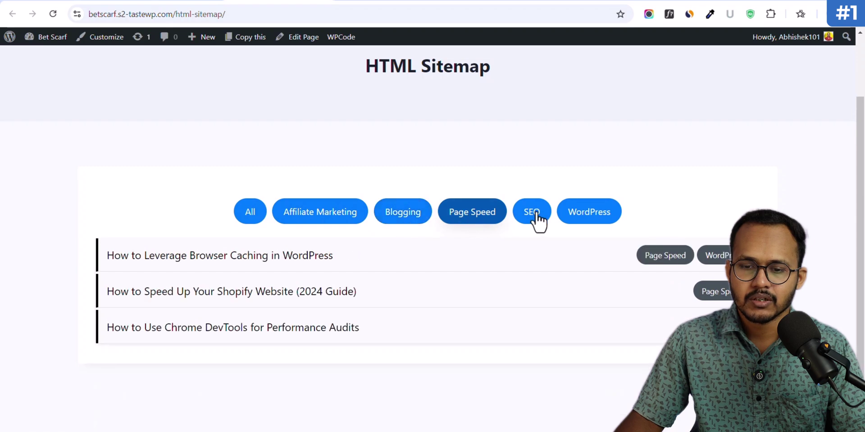
click(581, 215)
Step: Set the page's Kadence layout to Narrow with Unboxed content style and save
key(ctrl+shift+Tab)
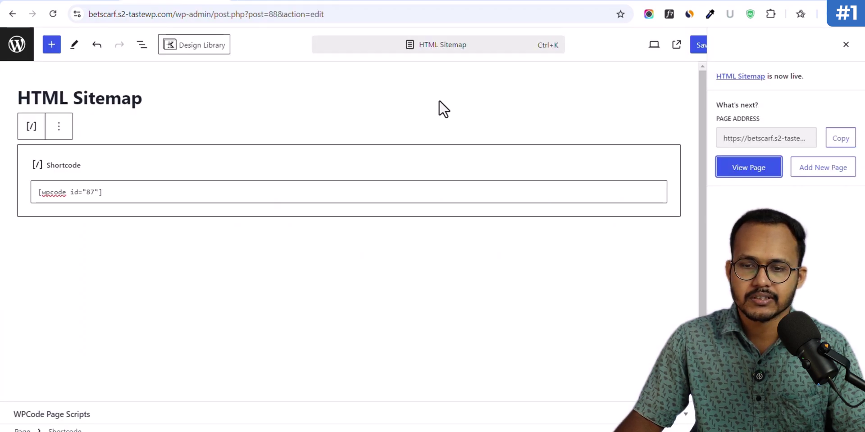
click(846, 45)
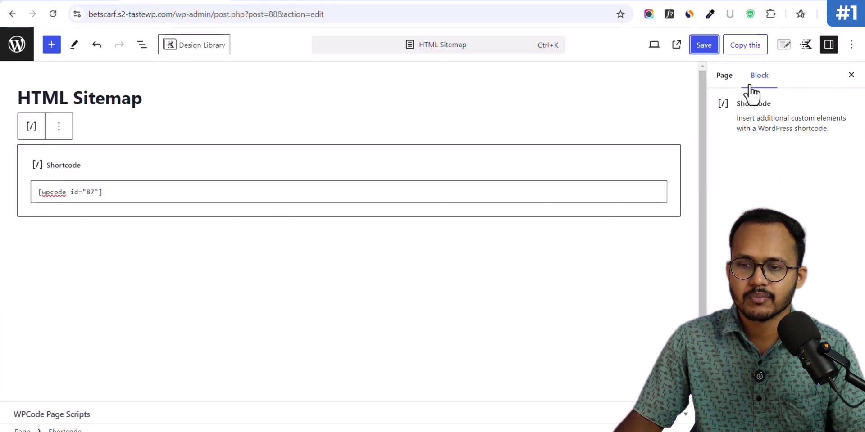
click(784, 45)
click(829, 269)
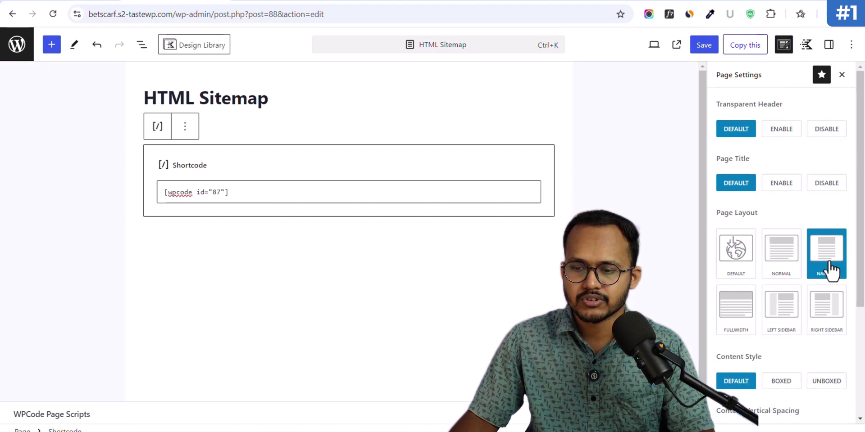
scroll(824, 303, down, 4)
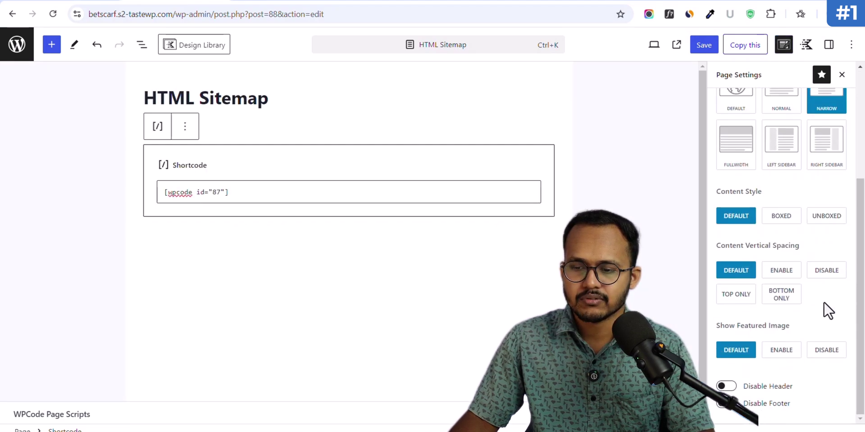
click(826, 223)
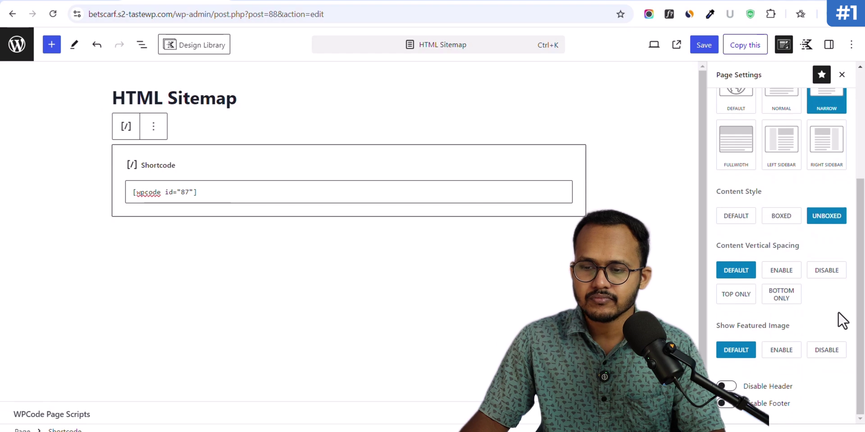
click(702, 51)
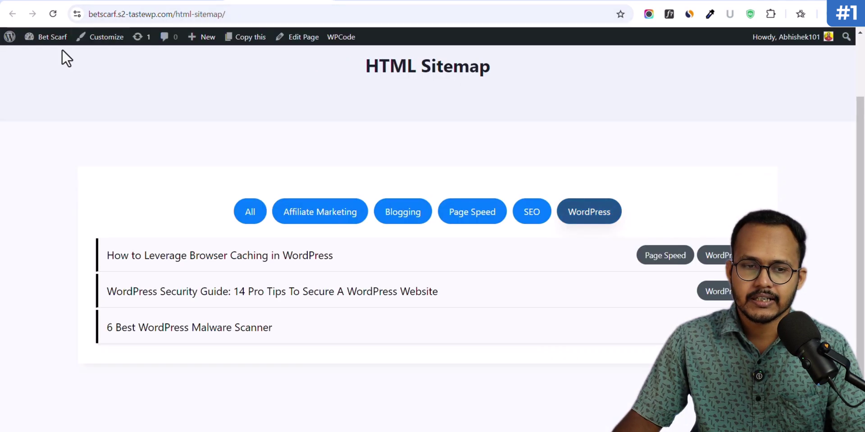
Step: Reload the narrow live sitemap and test its Affiliate Marketing, Blogging, Page Speed and SEO filters
click(52, 14)
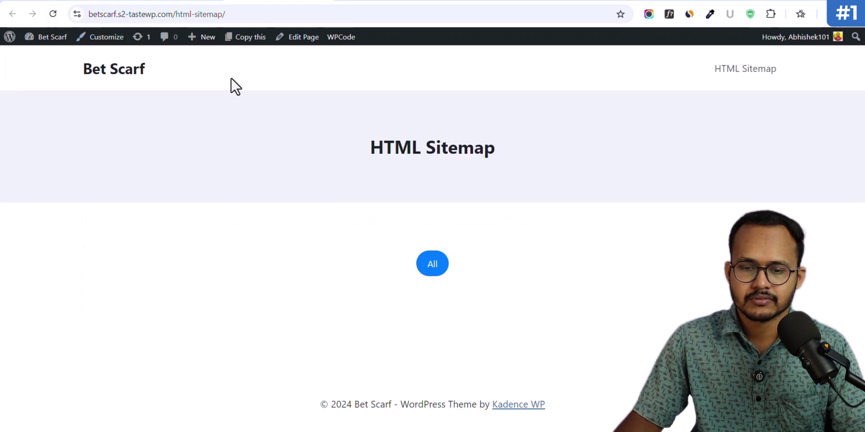
scroll(472, 234, down, 4)
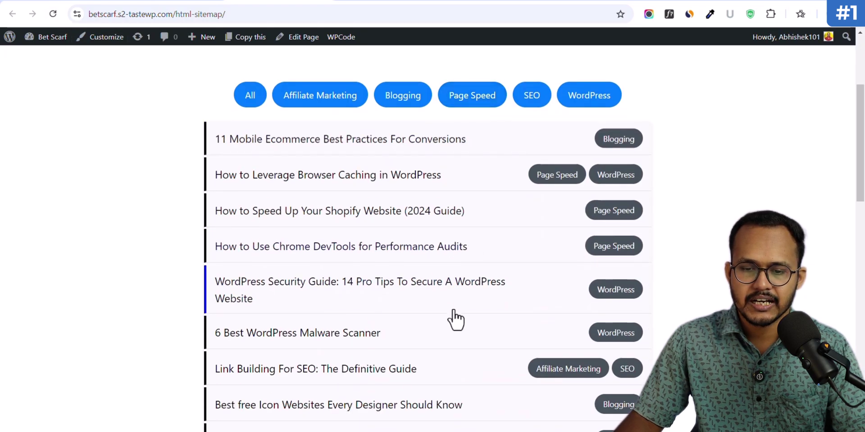
scroll(450, 352, down, 3)
scroll(445, 365, up, 7)
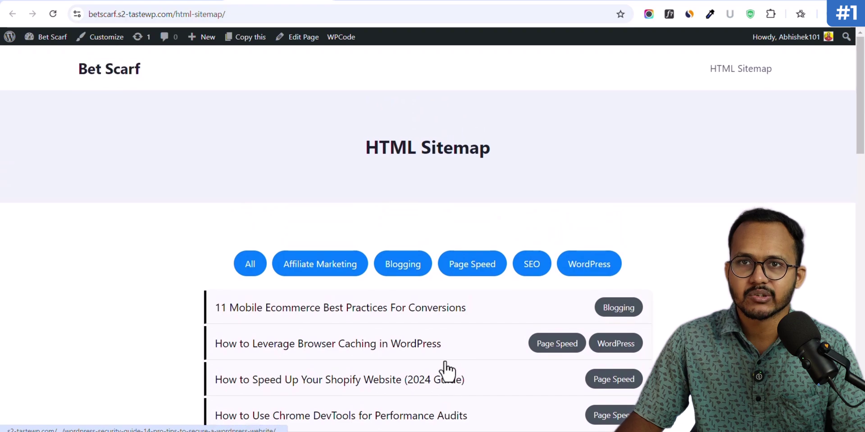
scroll(453, 288, down, 4)
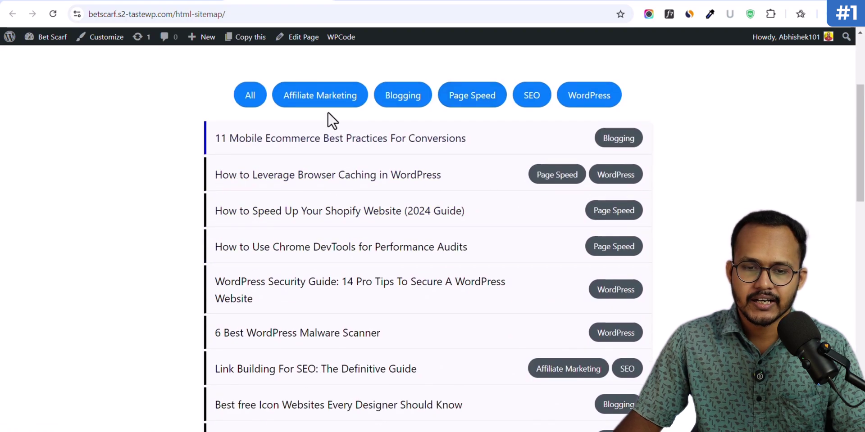
click(319, 98)
click(406, 192)
click(475, 198)
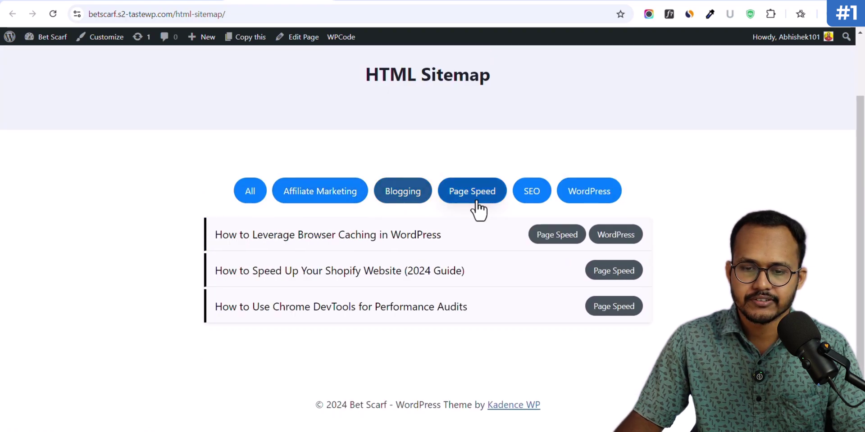
click(535, 194)
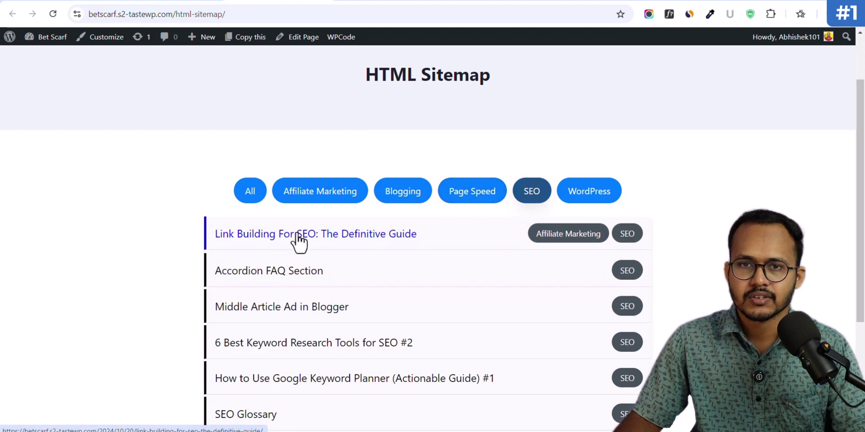
scroll(175, 182, up, 2)
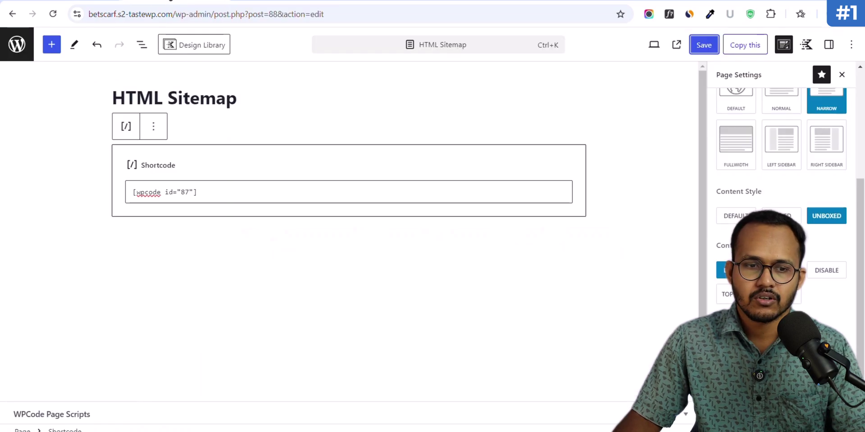
Step: Open the Sitemap snippet from Code Snippets, then return to the Notion code notes
click(11, 38)
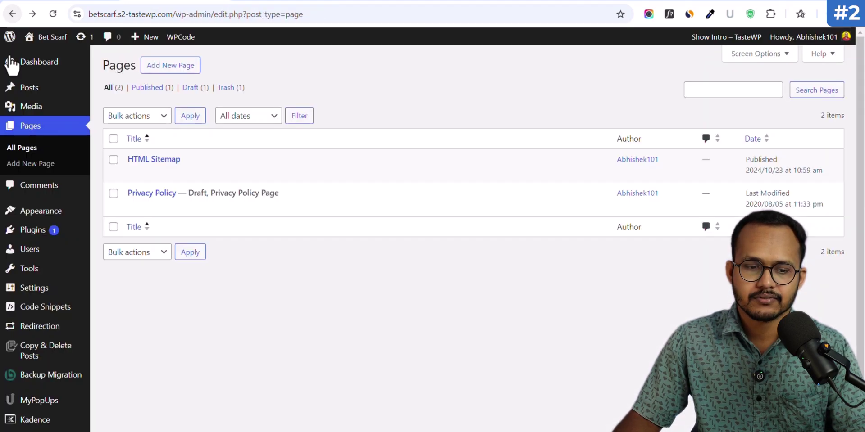
scroll(39, 405, down, 1)
mouse_move(21, 290)
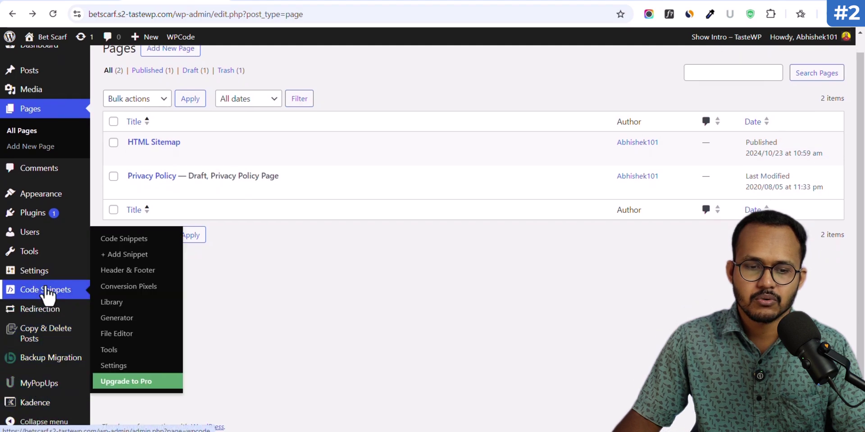
click(118, 238)
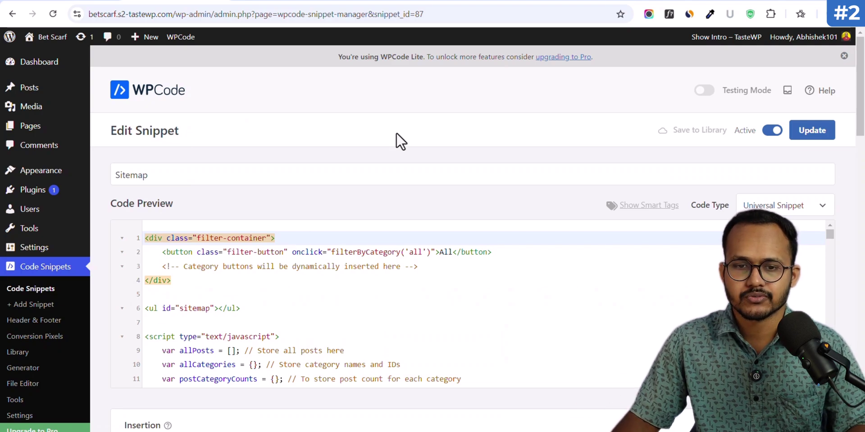
key(ctrl+Tab)
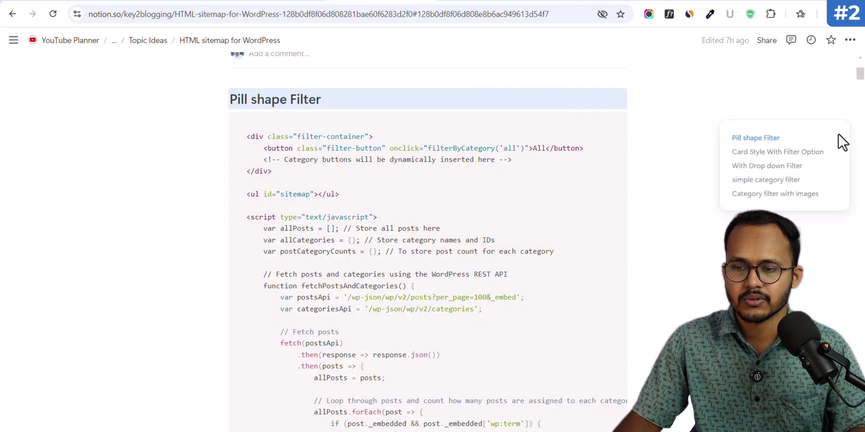
Step: Replace the Sitemap snippet's code with the Card Style With Filter Option code
click(772, 152)
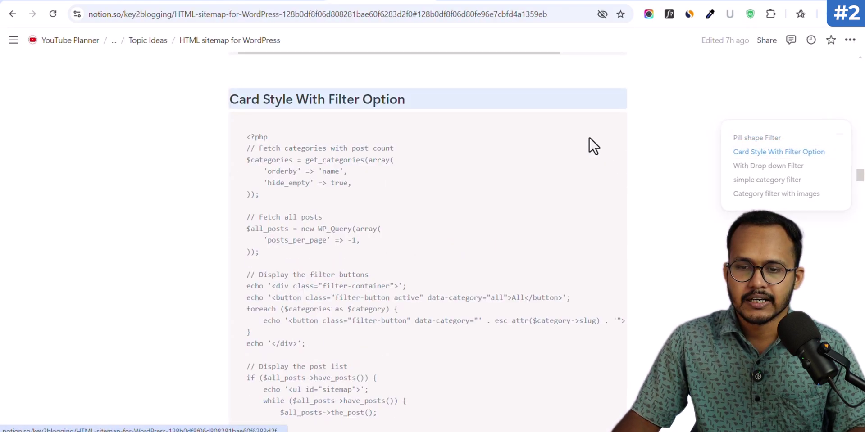
click(567, 122)
key(ctrl+shift+Tab)
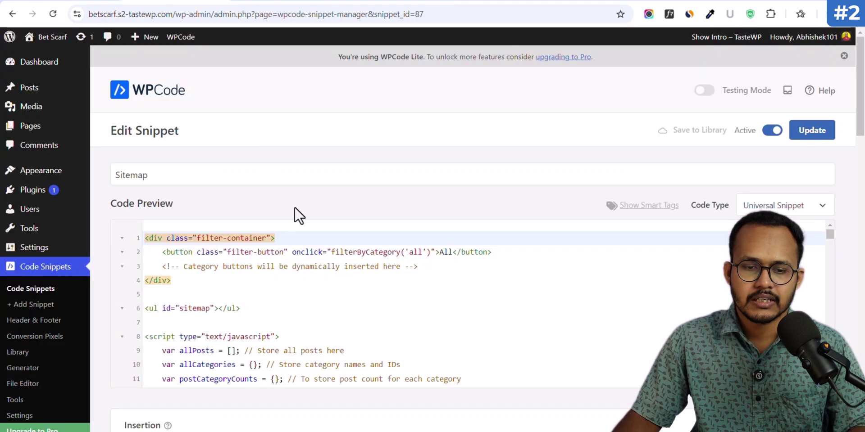
click(305, 311)
key(ctrl+a)
key(ctrl+v)
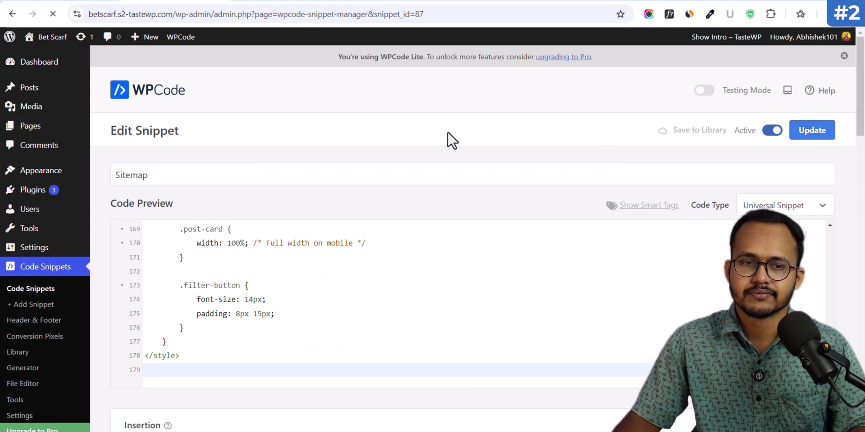
key(ctrl+Tab)
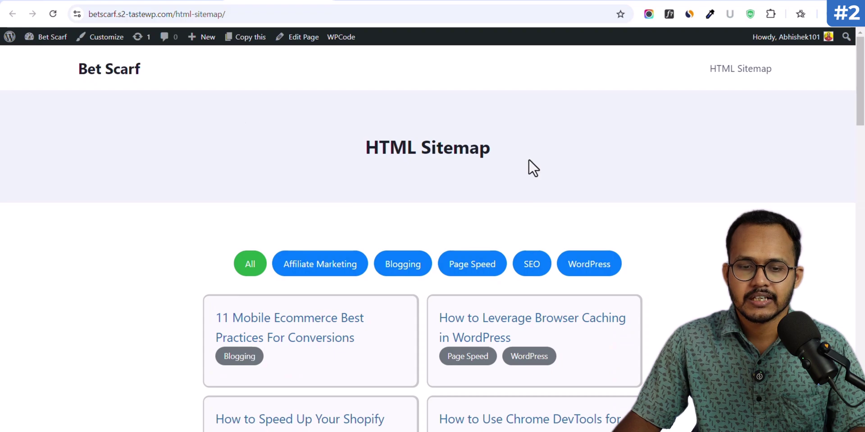
Step: Try the Affiliate Marketing, Blogging and Page Speed filter buttons on the card sitemap
scroll(775, 205, down, 3)
scroll(662, 243, down, 2)
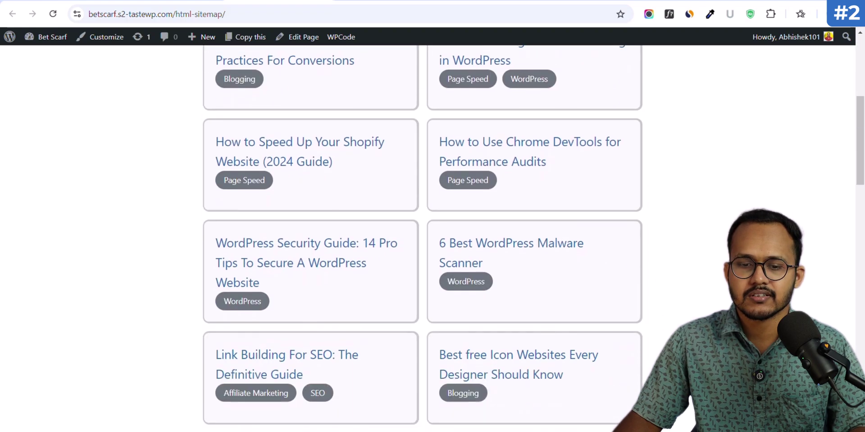
scroll(662, 242, up, 5)
scroll(662, 246, down, 2)
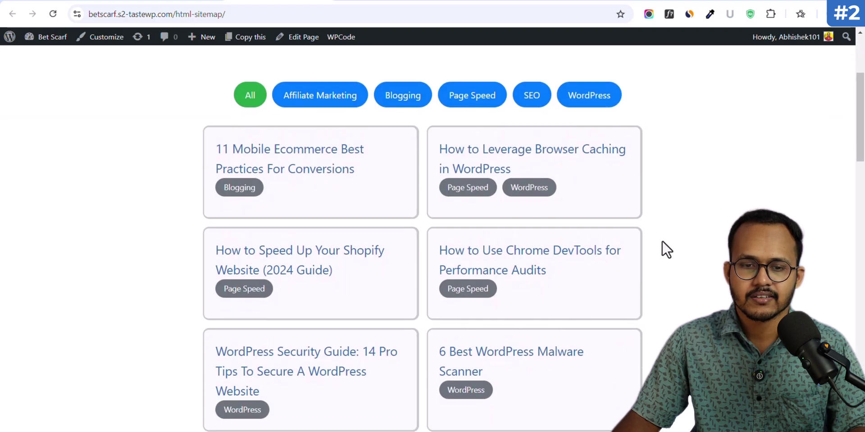
click(343, 100)
click(424, 97)
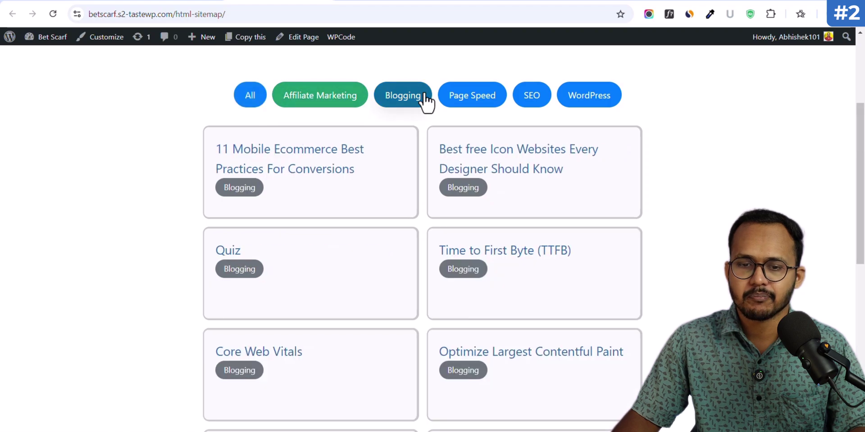
click(472, 96)
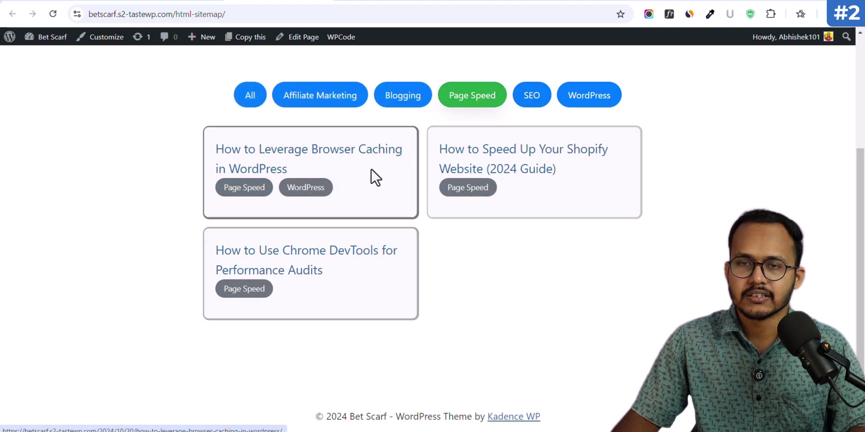
Step: Re-apply Affiliate Marketing and Blogging, including from a post's tag, then return to the snippet editor
click(326, 104)
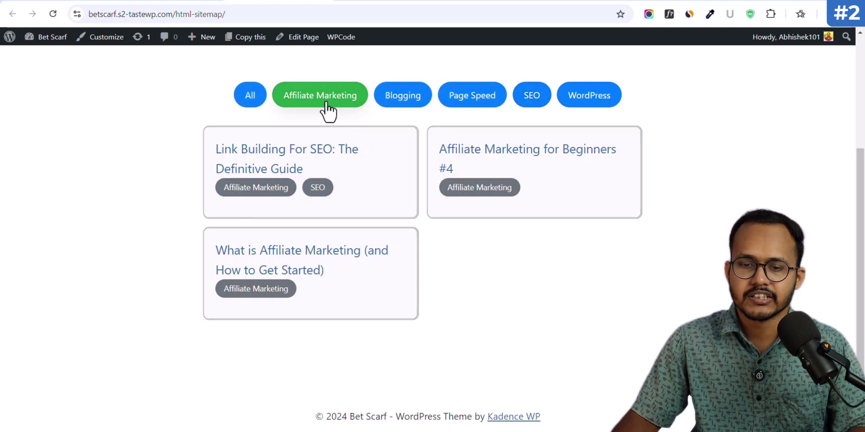
click(397, 103)
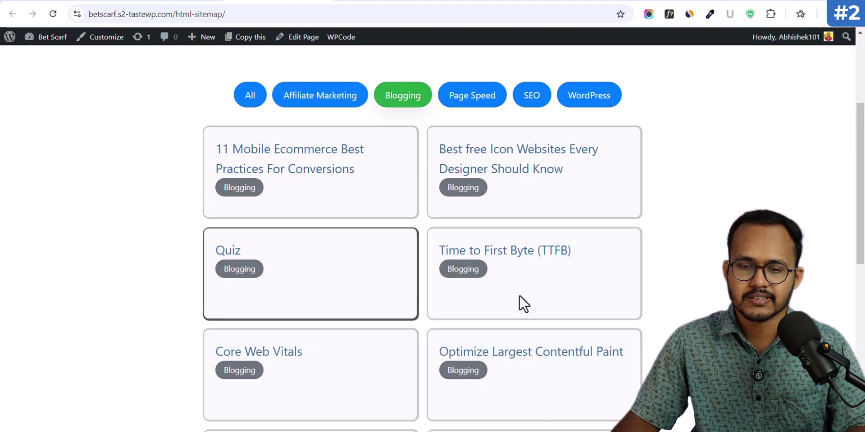
scroll(496, 293, down, 6)
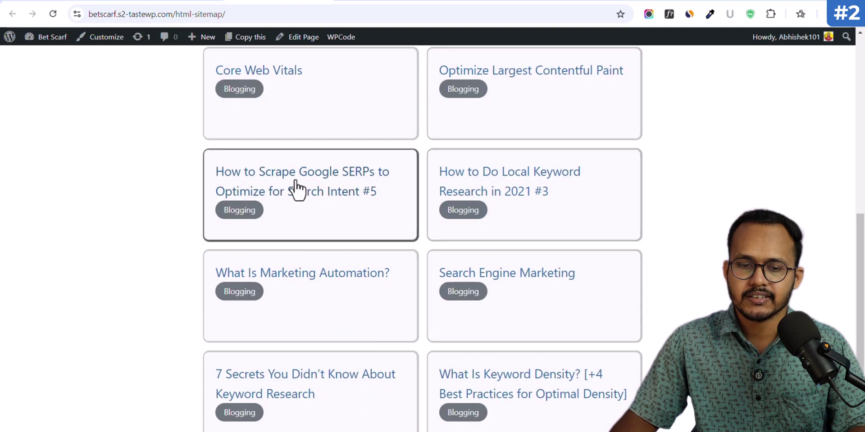
click(241, 218)
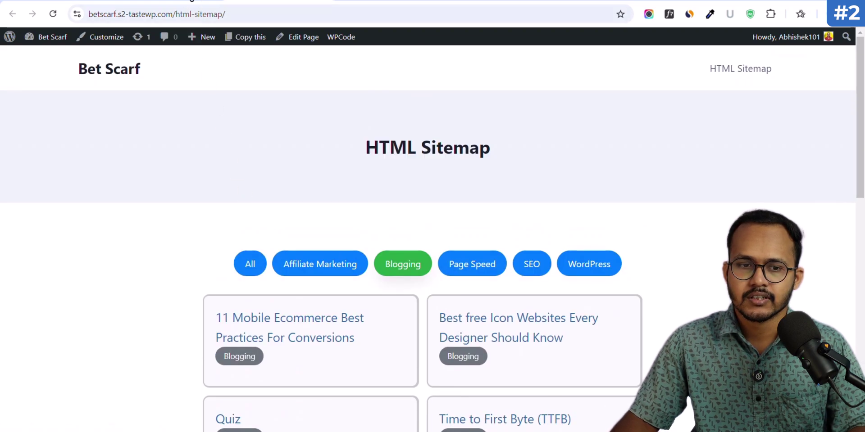
click(189, 1)
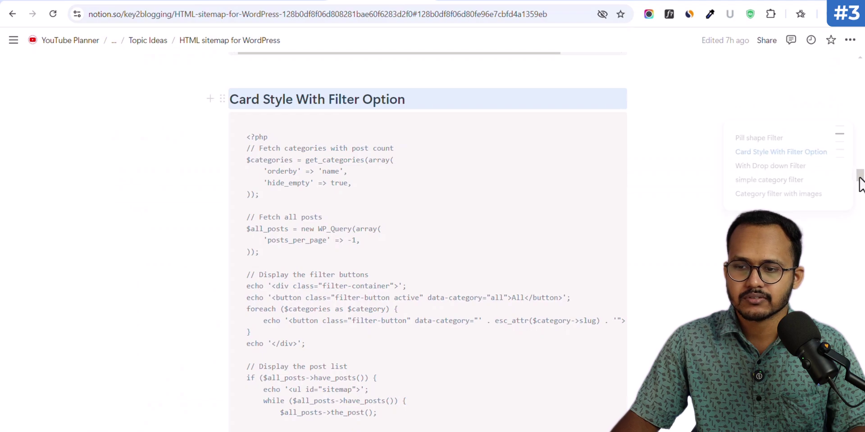
Step: Copy the 'With Drop down Filter' code from the Notion notes
mouse_move(818, 151)
click(767, 165)
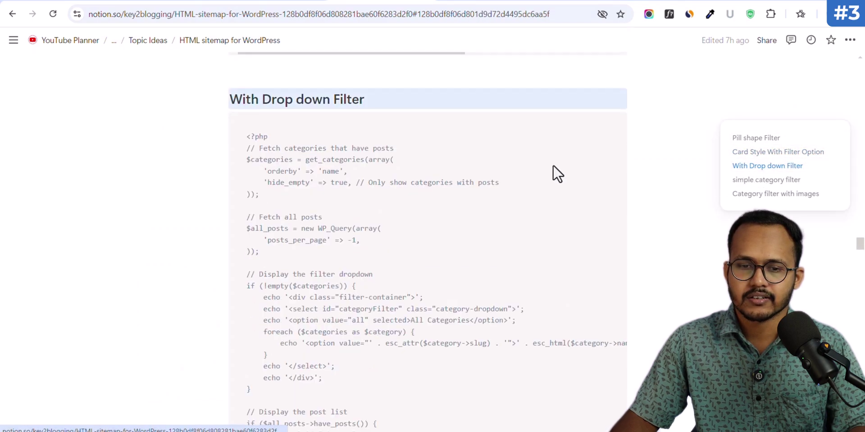
click(558, 134)
Step: Replace the Sitemap snippet's code with the dropdown-filter version and update it
click(188, 0)
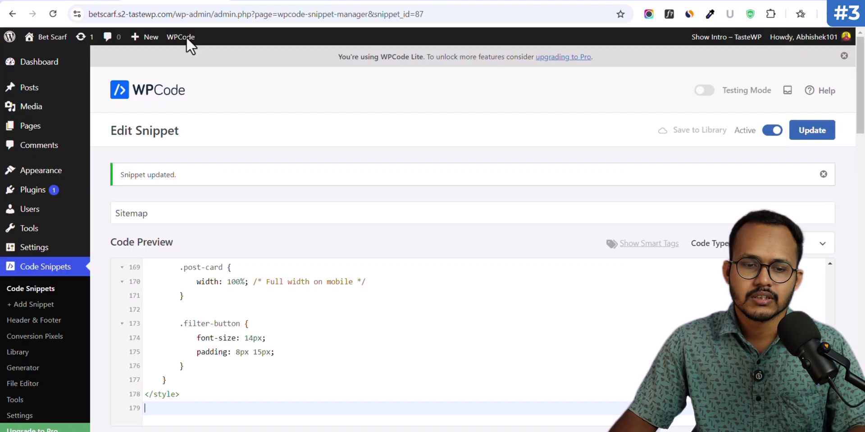
click(273, 338)
key(ctrl+a)
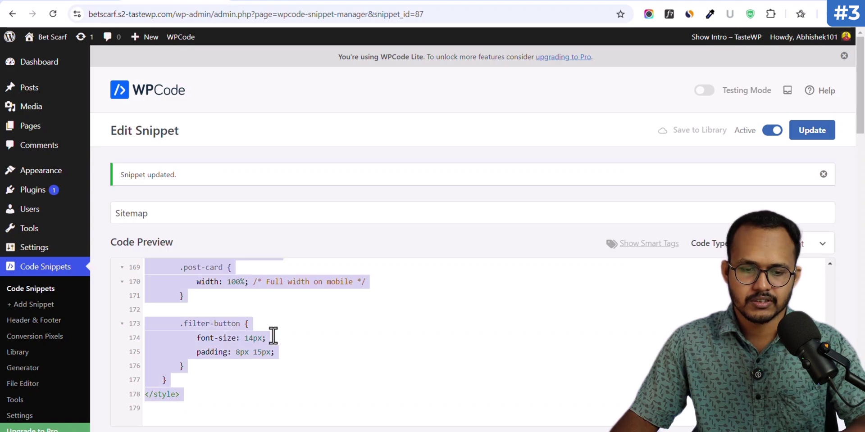
key(ctrl+v)
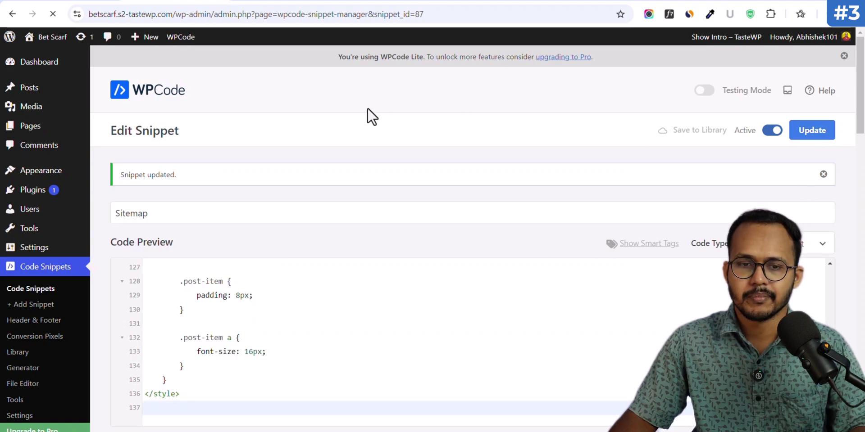
click(286, 1)
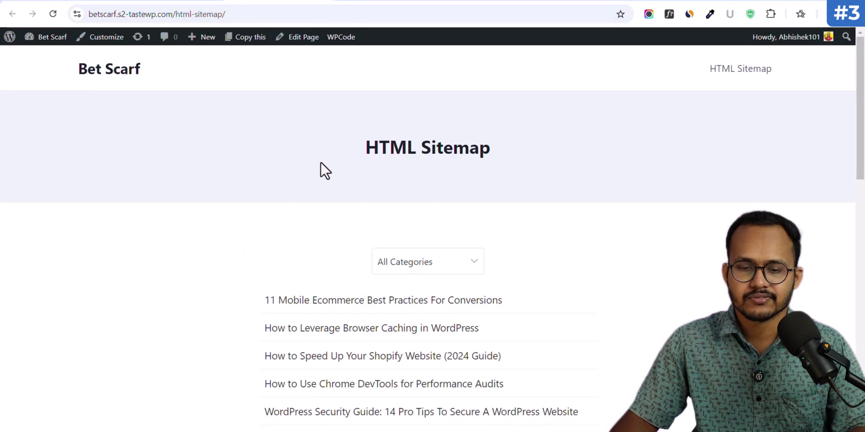
Step: Filter the sitemap to SEO posts using the category dropdown
scroll(726, 209, down, 8)
scroll(730, 213, down, 7)
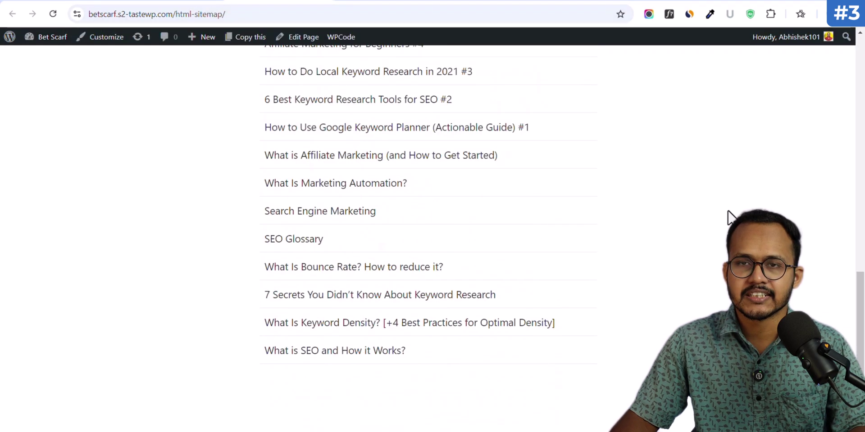
scroll(731, 215, up, 15)
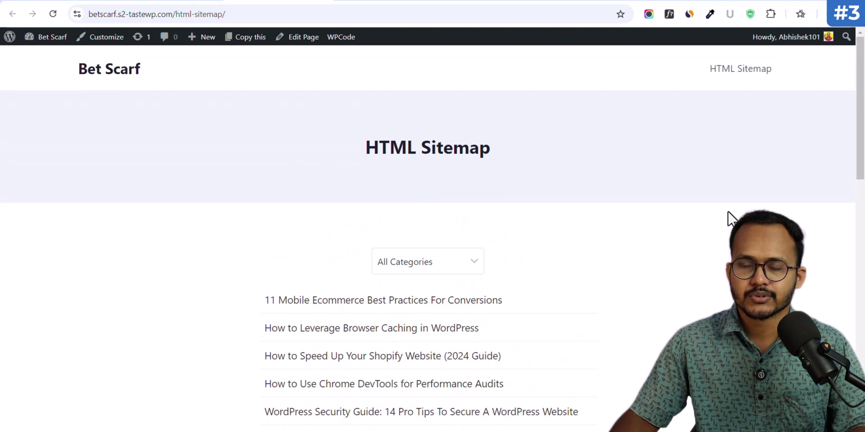
scroll(728, 213, down, 2)
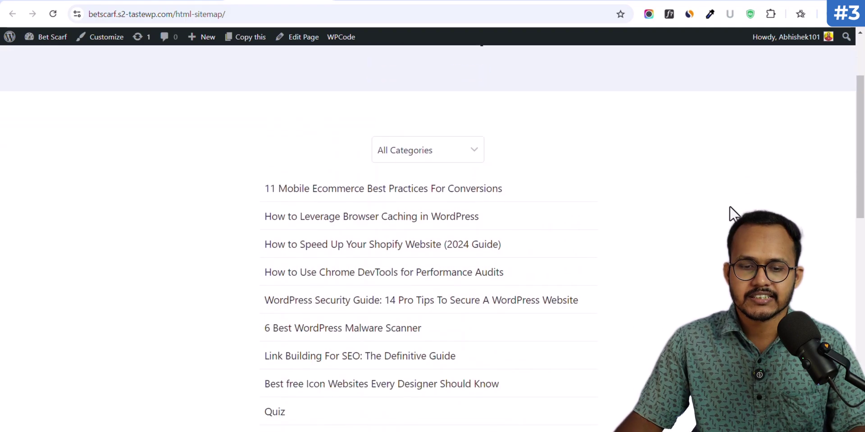
click(423, 143)
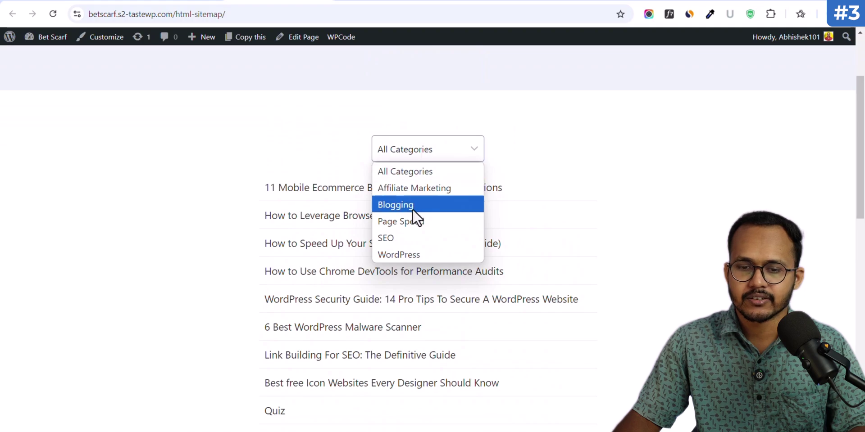
click(405, 242)
Step: Switch the dropdown to Blogging, then back to All Categories
click(435, 149)
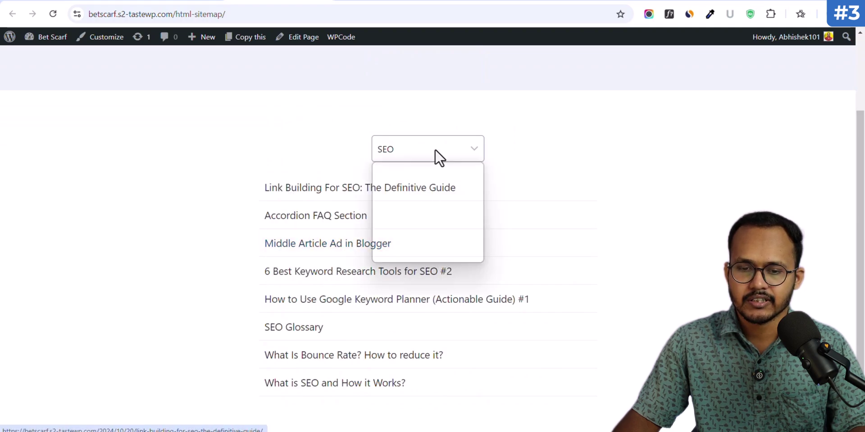
click(421, 206)
scroll(409, 309, down, 3)
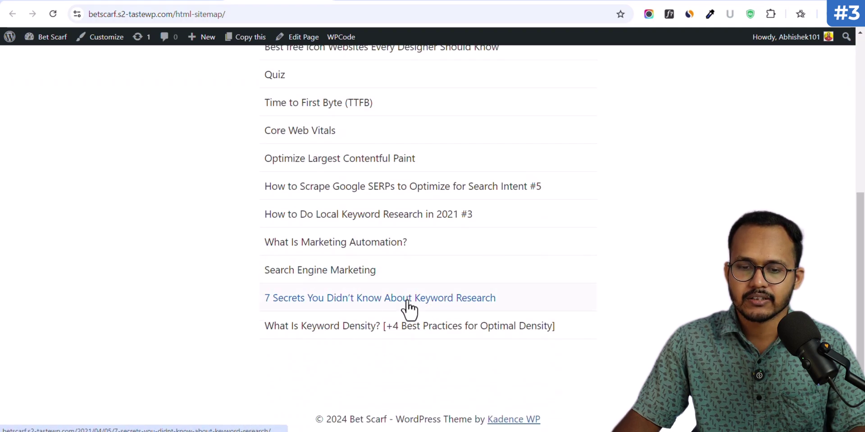
scroll(386, 261, up, 4)
scroll(413, 248, down, 1)
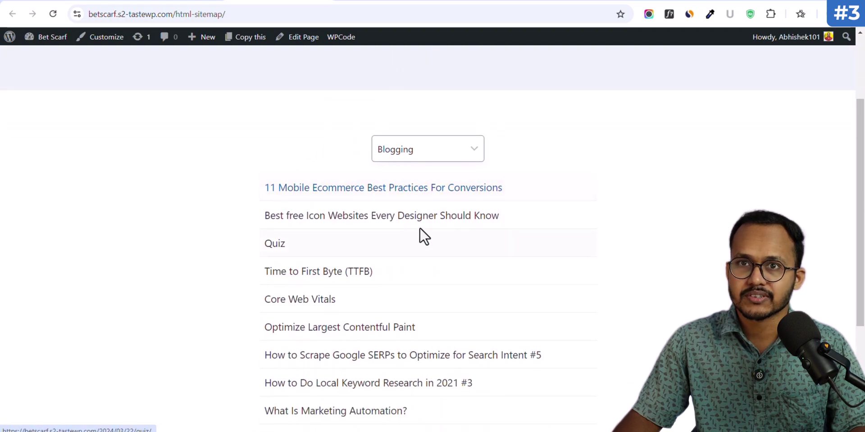
click(450, 150)
click(417, 171)
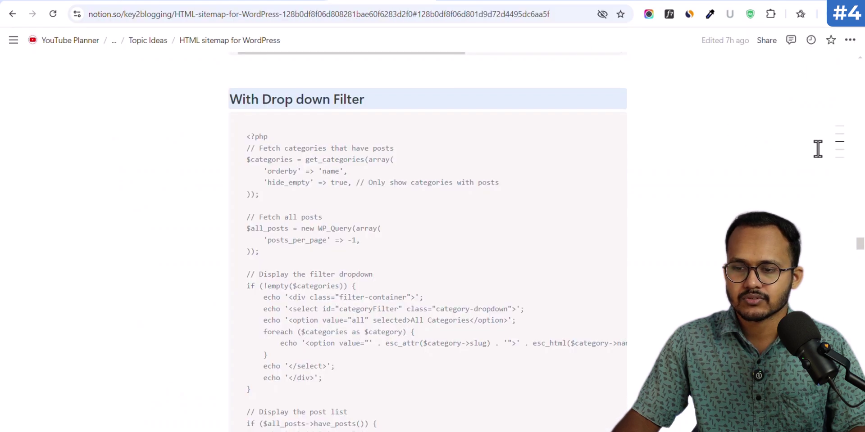
Step: Copy the simple category filter code from the Notion notes
mouse_move(833, 162)
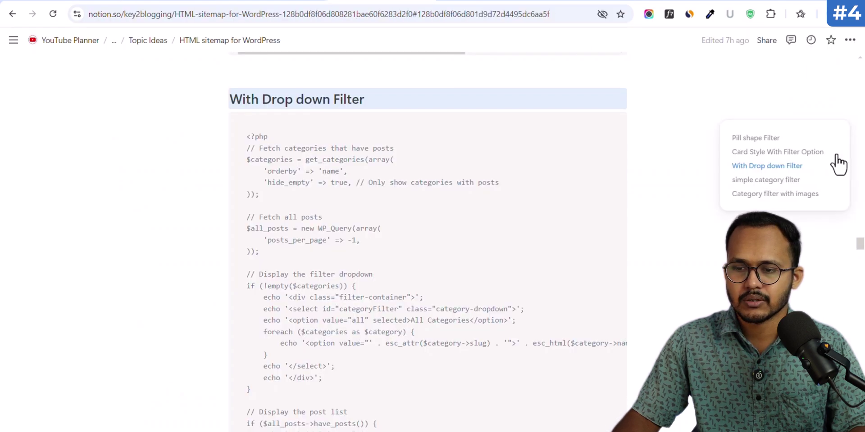
click(761, 182)
click(555, 123)
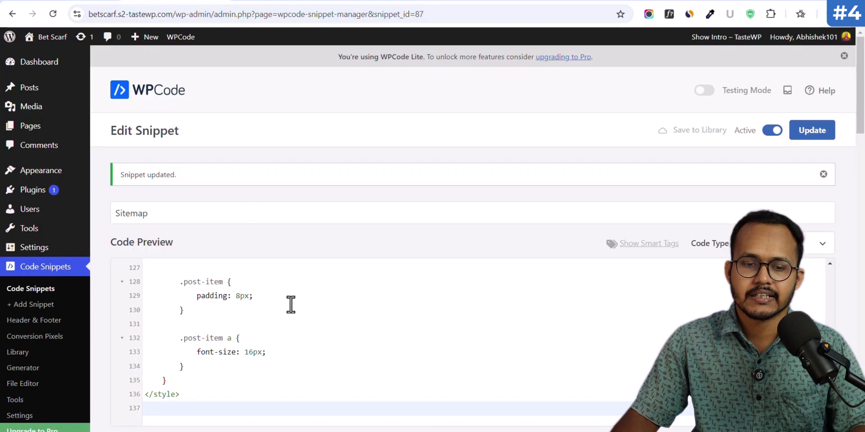
Step: Replace the Sitemap snippet's code with the simple category filter version and view the live sitemap
click(293, 310)
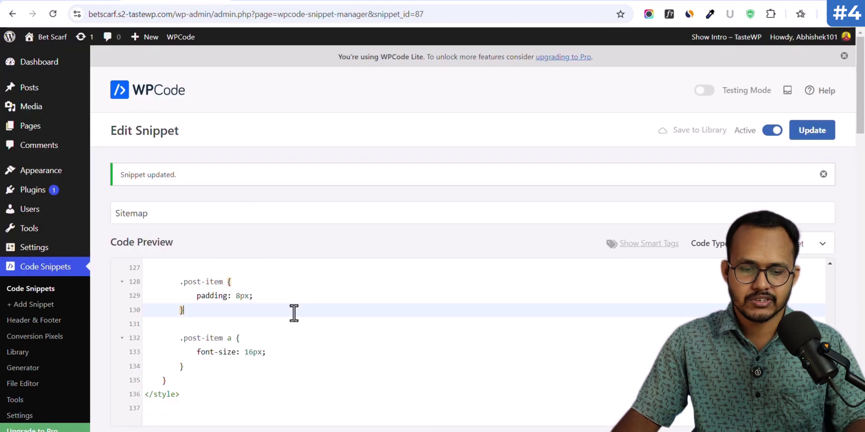
key(ctrl+a)
key(ctrl+v)
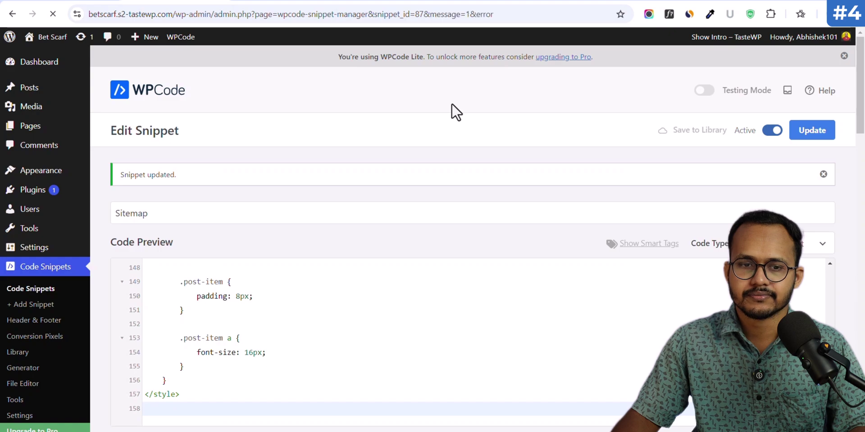
click(253, 1)
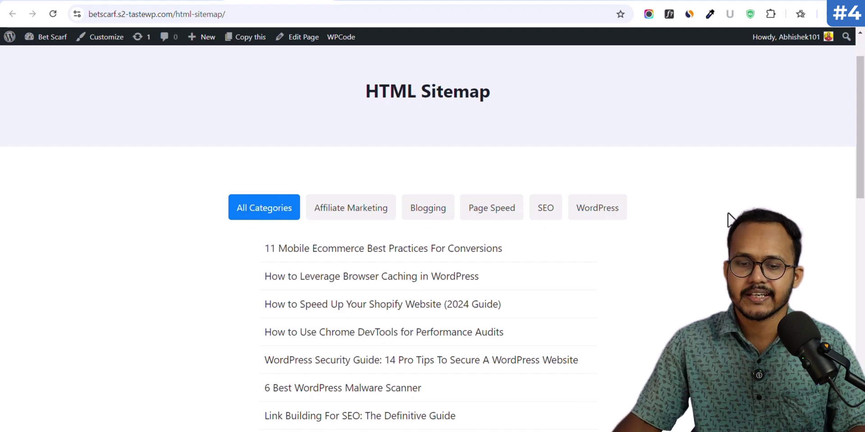
Step: Test the Affiliate Marketing, Blogging, Page Speed, SEO and WordPress filters, then restore All Categories
scroll(727, 213, down, 3)
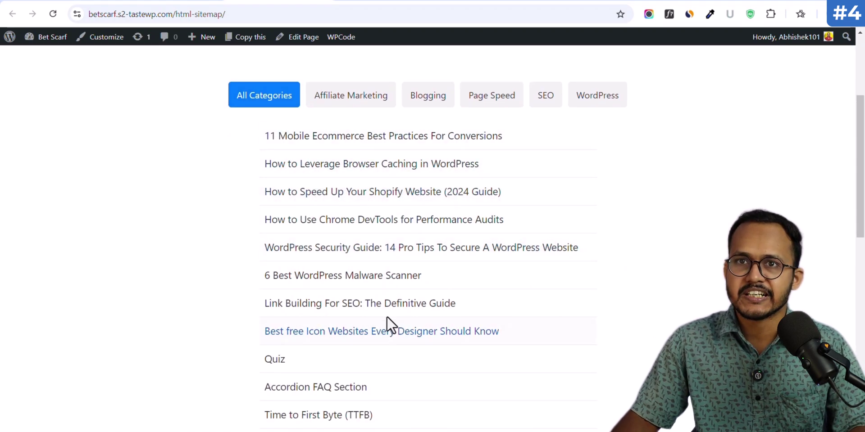
scroll(387, 317, up, 3)
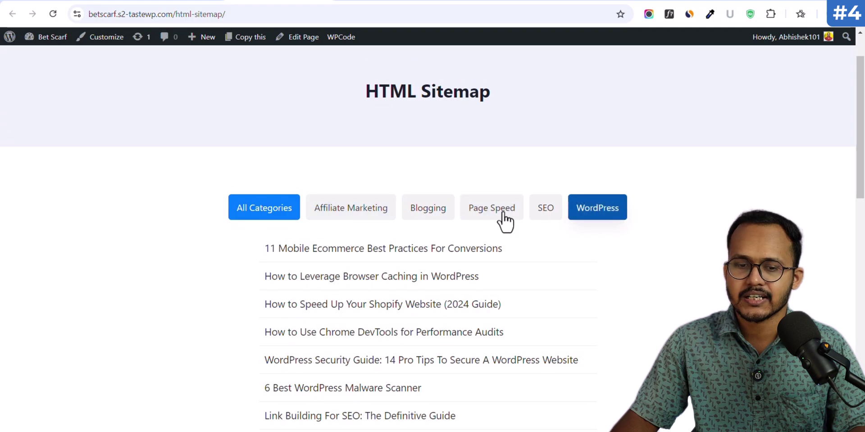
click(365, 216)
click(433, 218)
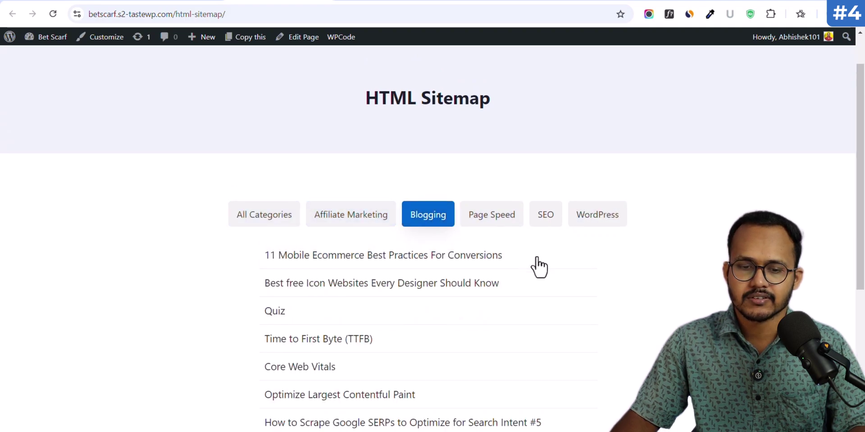
scroll(518, 270, down, 5)
scroll(468, 259, up, 3)
click(495, 137)
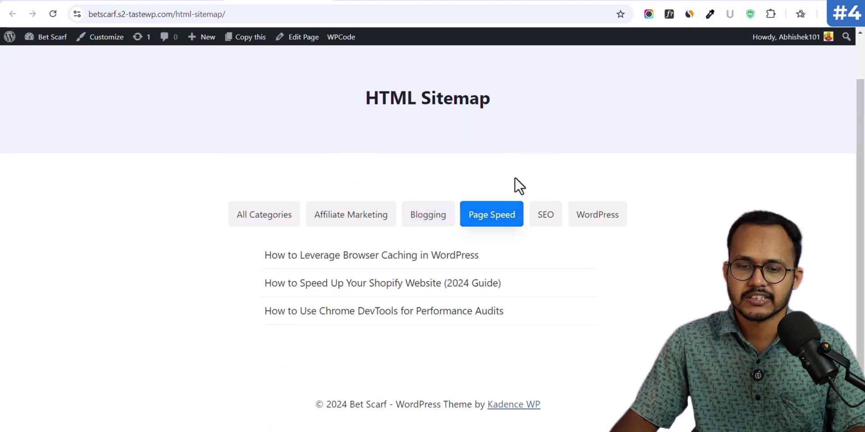
click(545, 219)
click(597, 215)
click(249, 218)
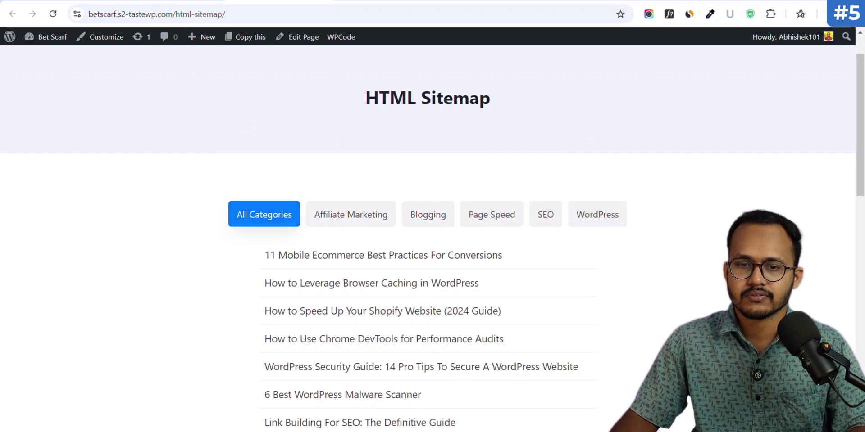
Step: Copy the 'Category filter with images' code from the Notion notes
click(432, 3)
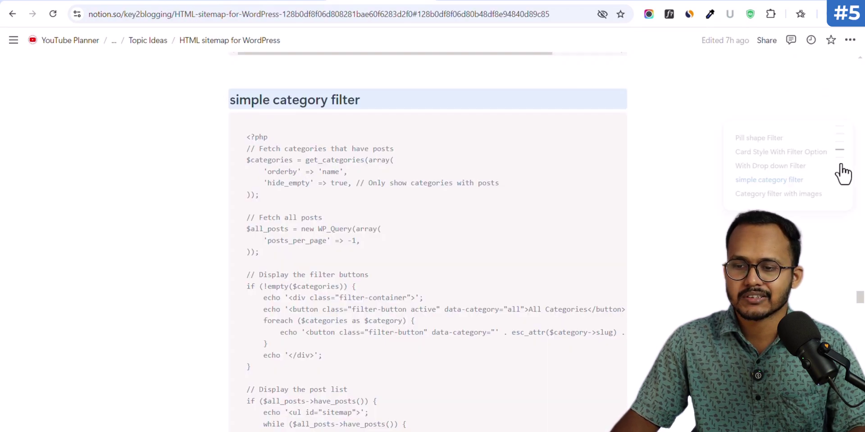
click(779, 193)
click(568, 123)
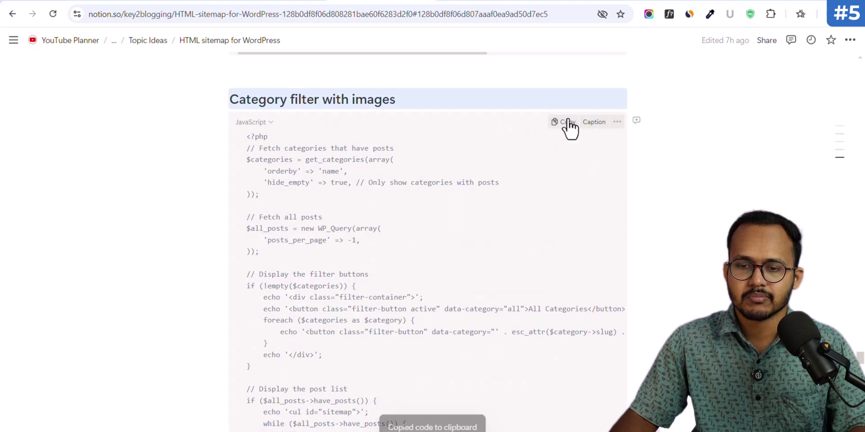
Step: Paste the images version over the Sitemap snippet's code and reload the HTML Sitemap page
click(210, 3)
click(269, 330)
key(ctrl+a)
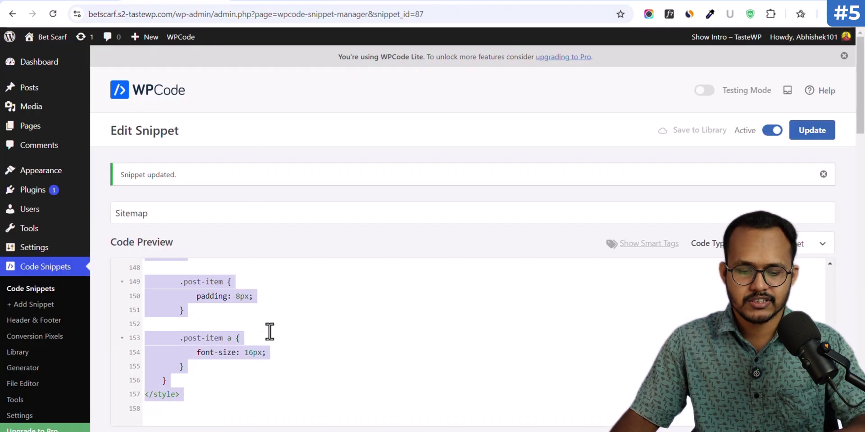
key(ctrl+v)
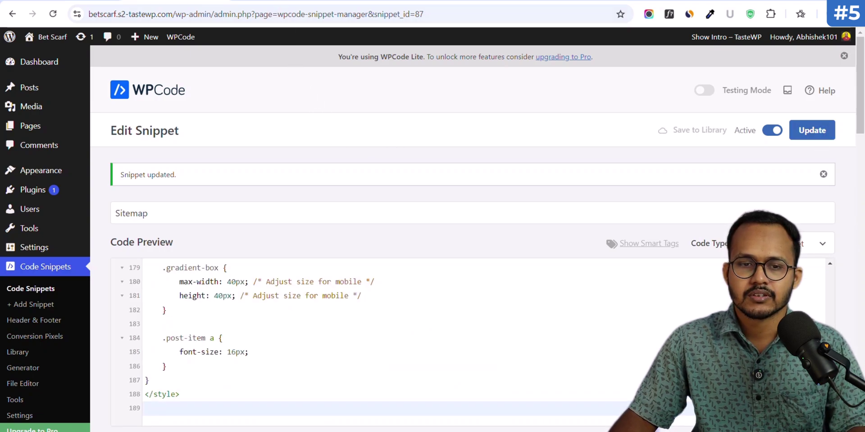
click(79, 4)
click(52, 14)
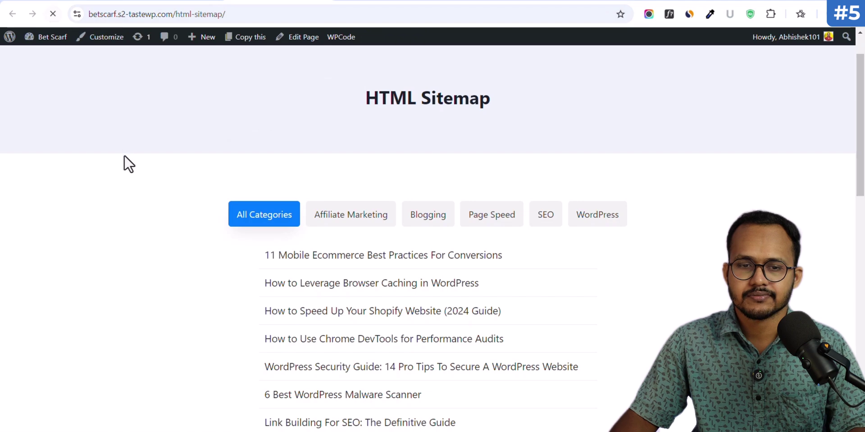
Step: Check the thumbnail list by opening the '7 Secrets You Didn't Know About Keyword Research' post and returning
scroll(173, 195, down, 2)
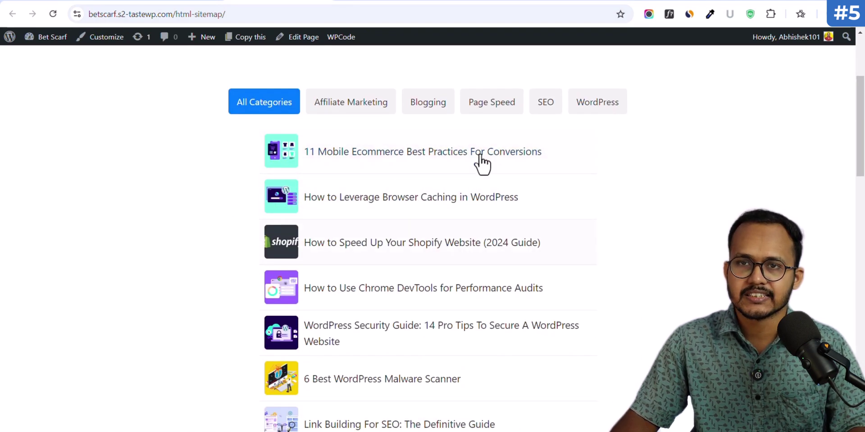
scroll(402, 270, down, 20)
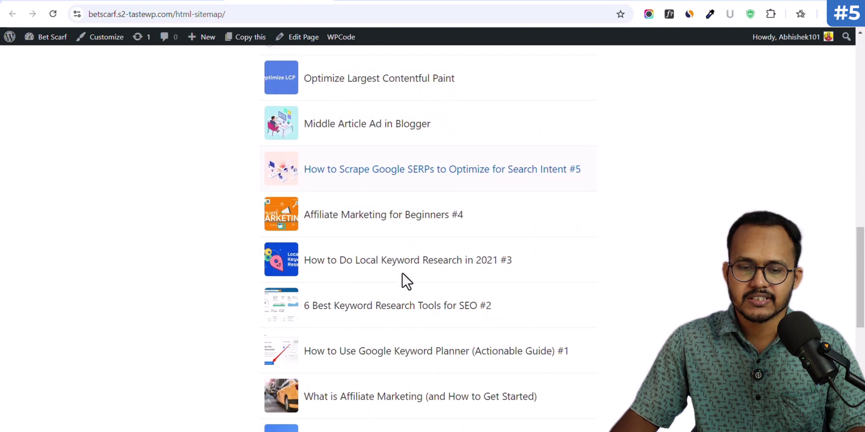
scroll(401, 275, down, 1)
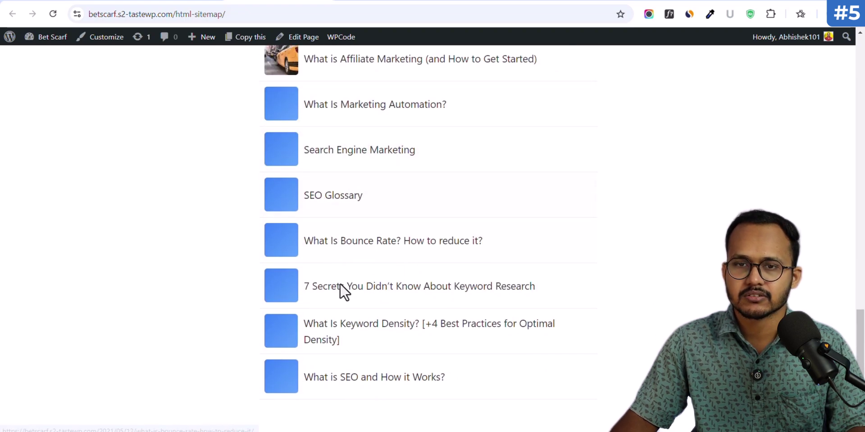
click(376, 283)
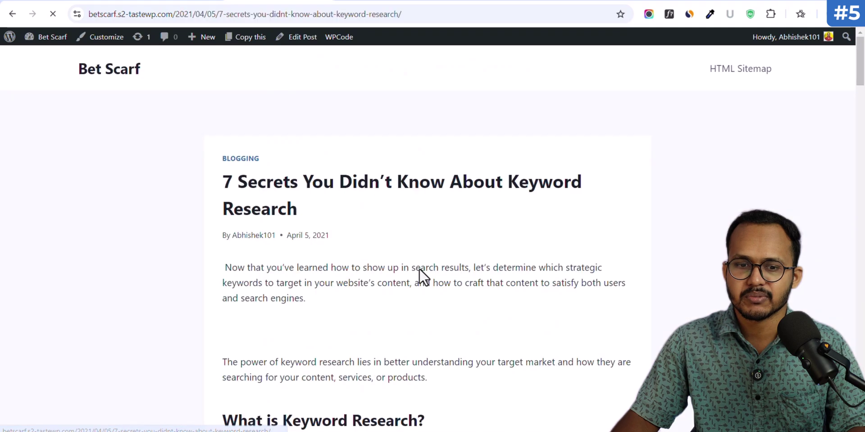
click(12, 14)
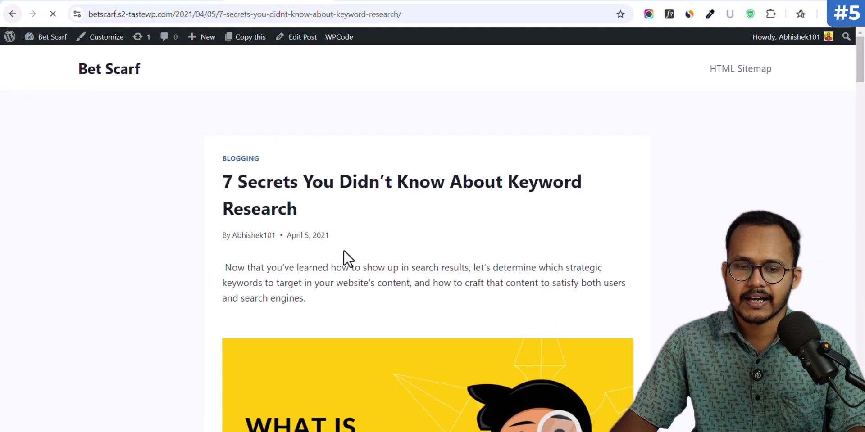
scroll(428, 250, up, 20)
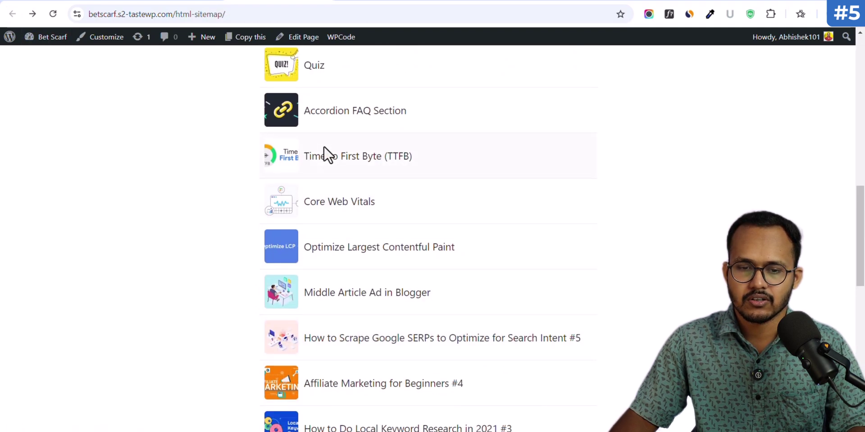
scroll(280, 188, up, 5)
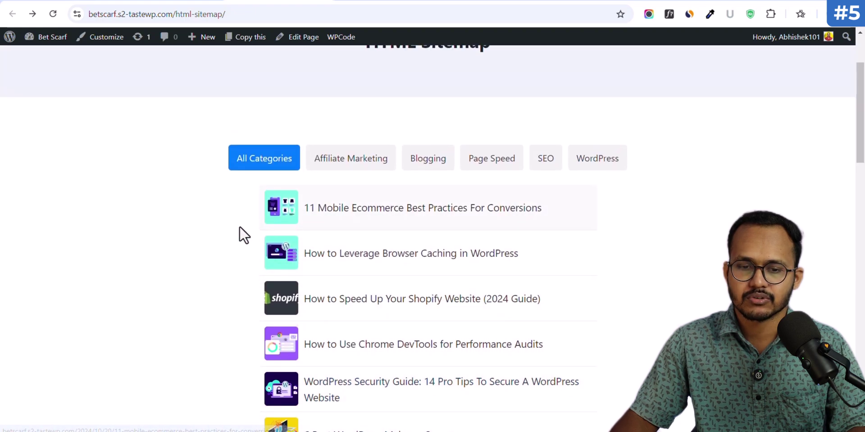
Step: Filter to Affiliate Marketing posts and open developer tools in phone-size view
click(351, 158)
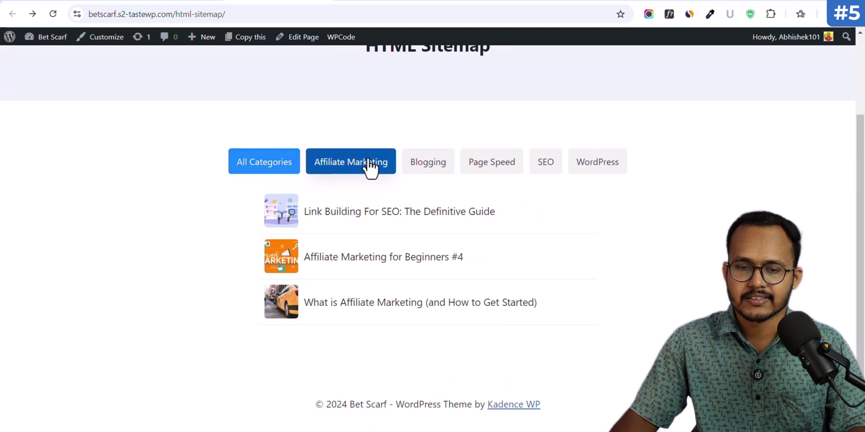
right_click(149, 236)
click(211, 223)
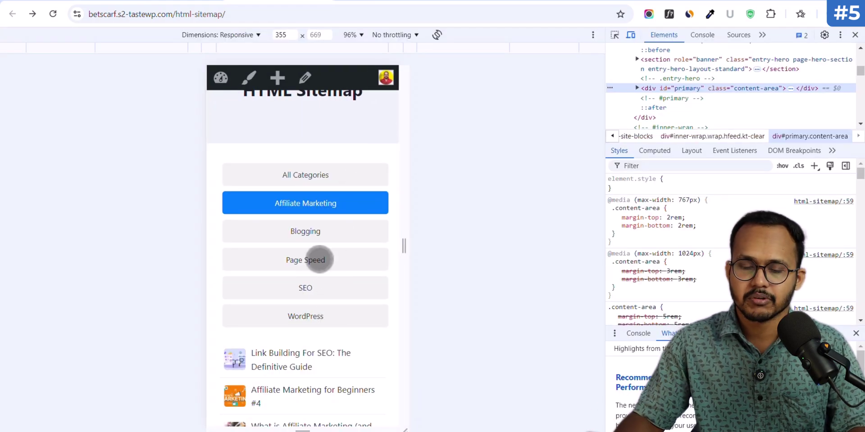
Step: In the 355 px mobile preview, filter the sitemap to Page Speed, then SEO posts
scroll(319, 260, down, 3)
scroll(315, 256, up, 3)
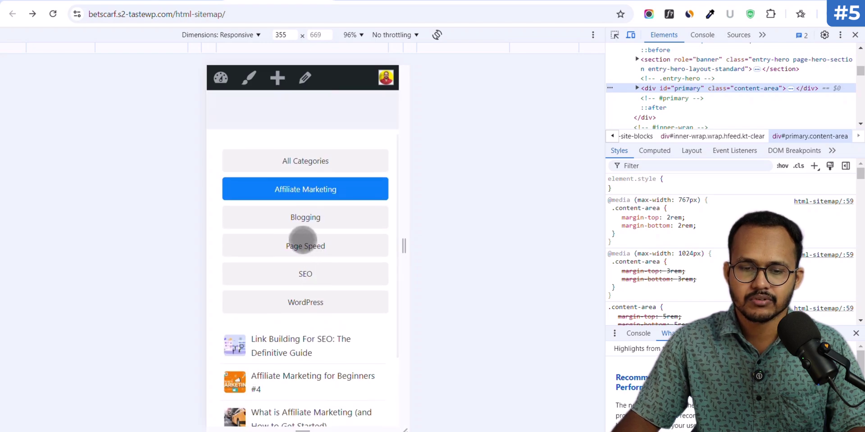
click(303, 239)
scroll(297, 270, down, 3)
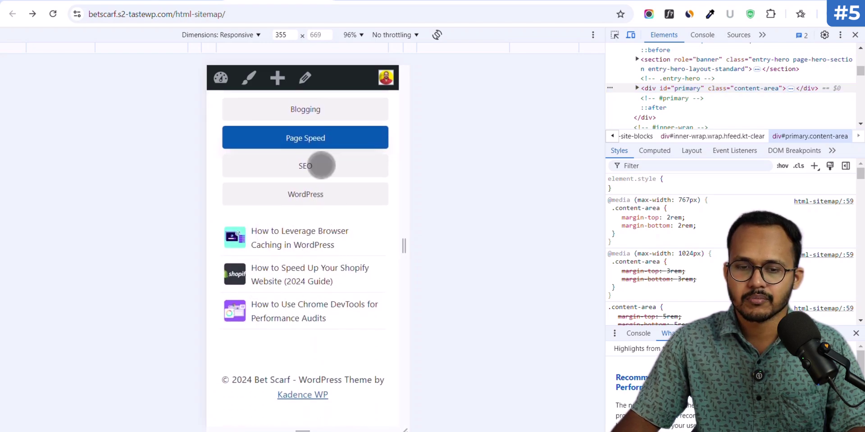
click(322, 165)
scroll(274, 261, up, 5)
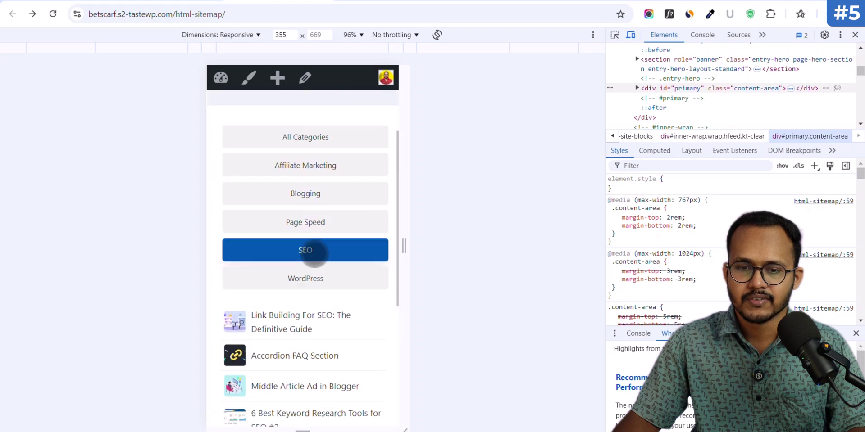
click(854, 35)
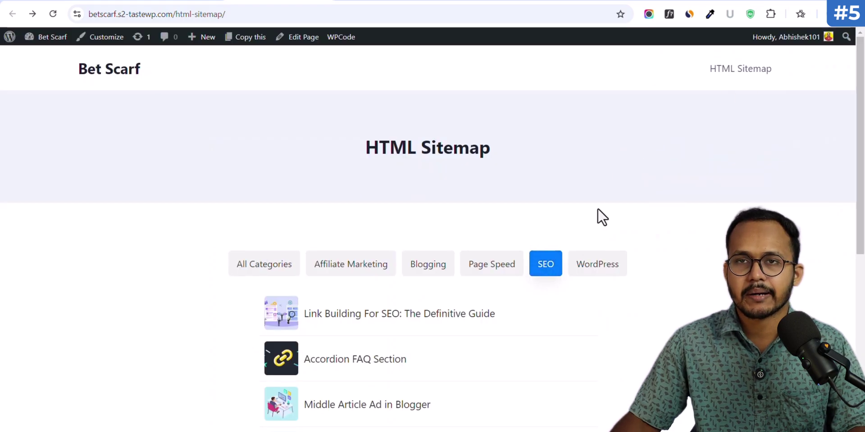